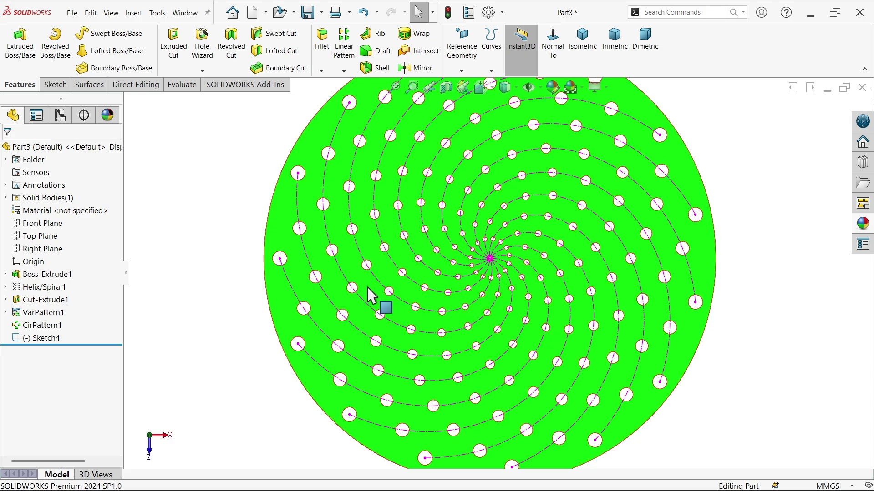
- Zoom and tilt the finished green spiral-hole plate to inspect the holes' depth
scroll(362, 279, "up", 2)
scroll(493, 264, "down", 4)
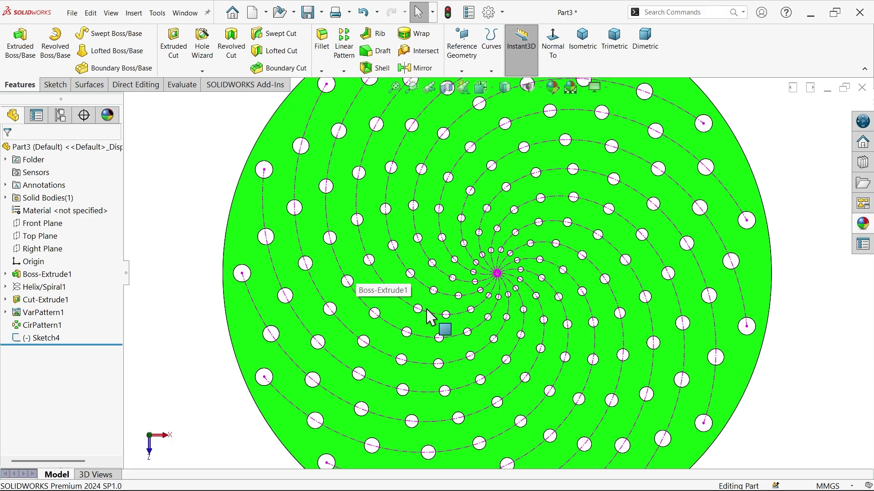
scroll(428, 320, "down", 2)
middle_click_drag(423, 328, 486, 285)
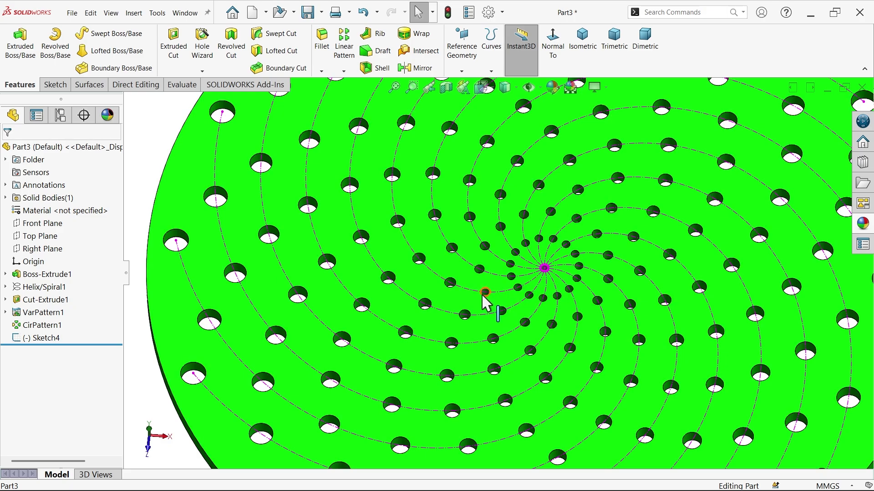
scroll(400, 200, "up", 3)
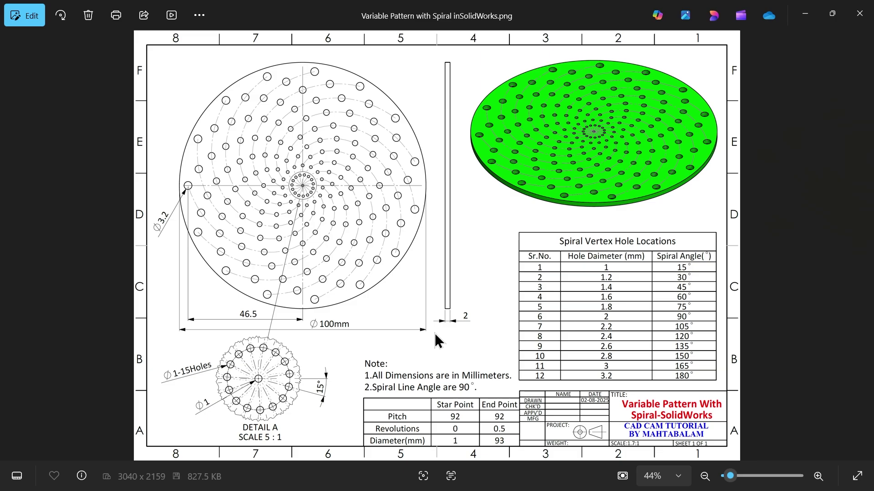
scroll(334, 210, "up", 4)
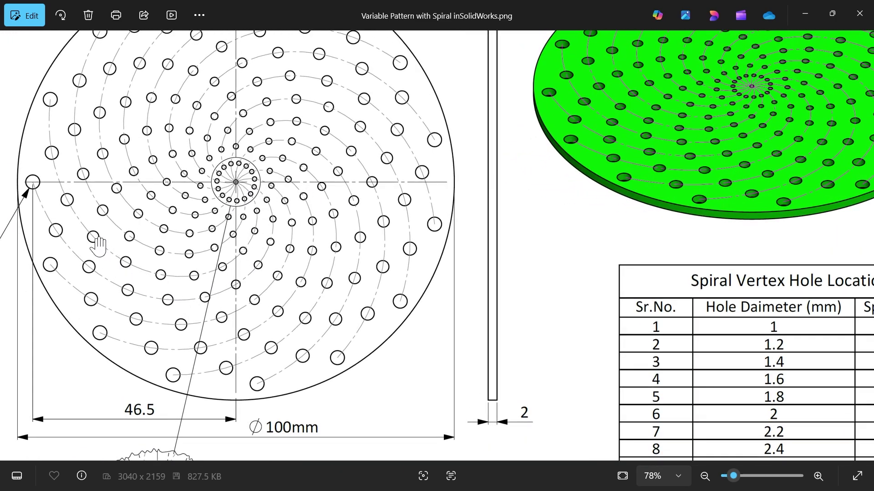
scroll(317, 237, "down", 3)
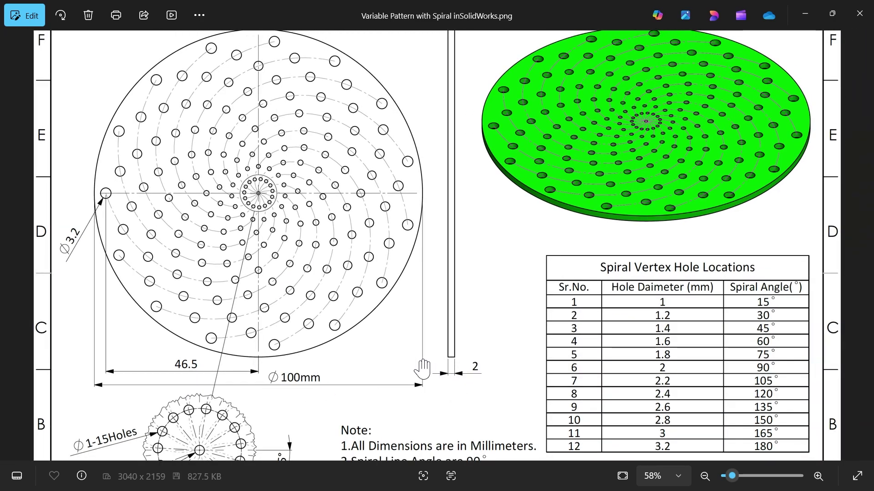
scroll(270, 241, "up", 3)
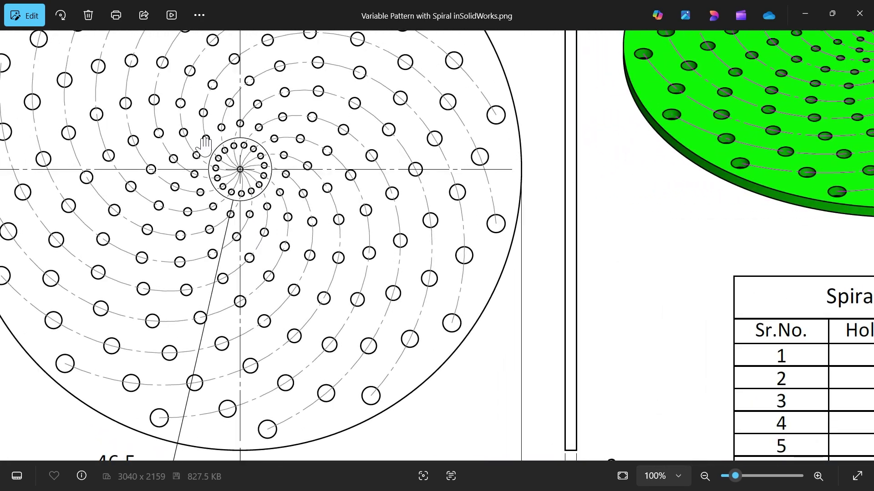
mouse_move(253, 239)
left_mouse_down()
mouse_move(324, 163)
mouse_move(341, 162)
mouse_move(336, 275)
left_mouse_up()
scroll(329, 272, "down", 1)
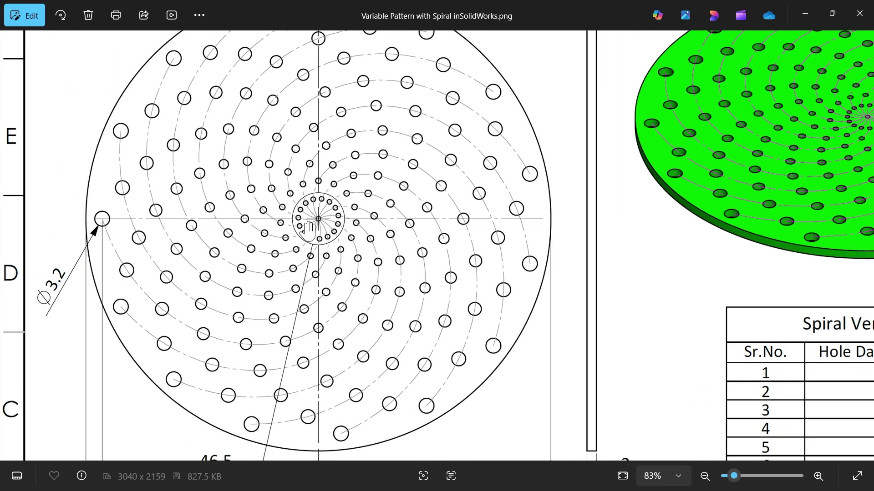
scroll(301, 230, "up", 1)
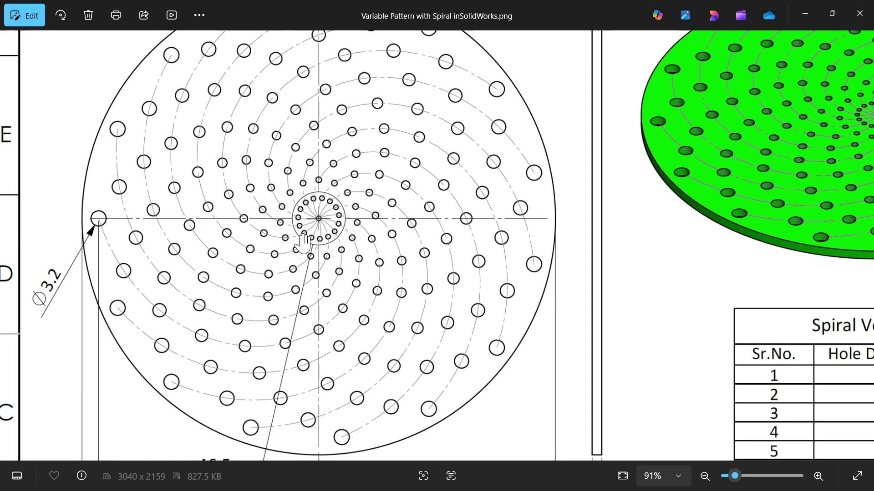
scroll(326, 224, "up", 1)
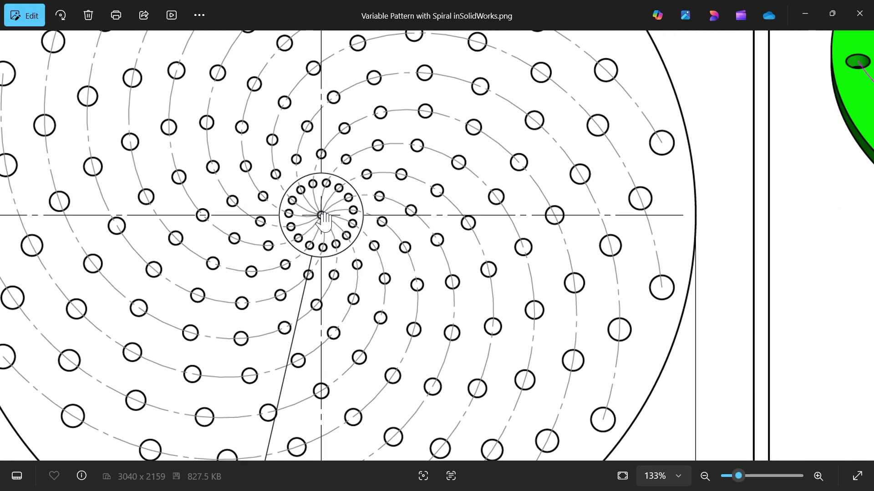
scroll(323, 222, "down", 2)
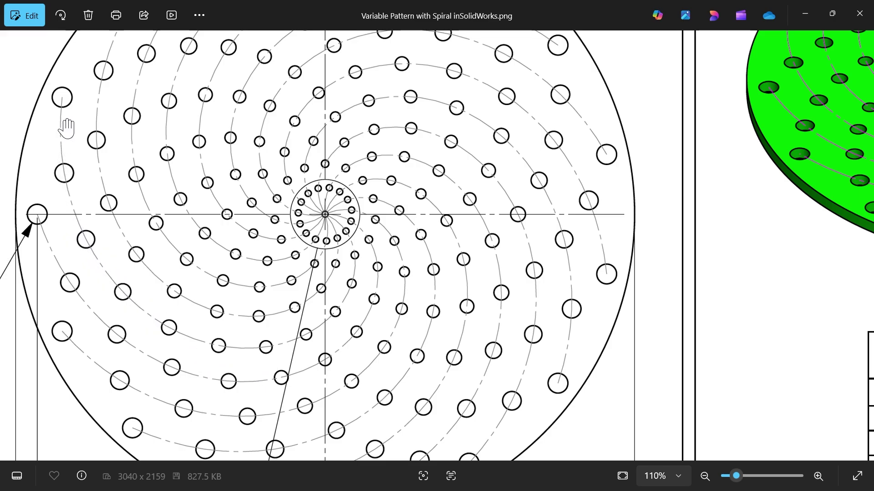
scroll(72, 200, "down", 3)
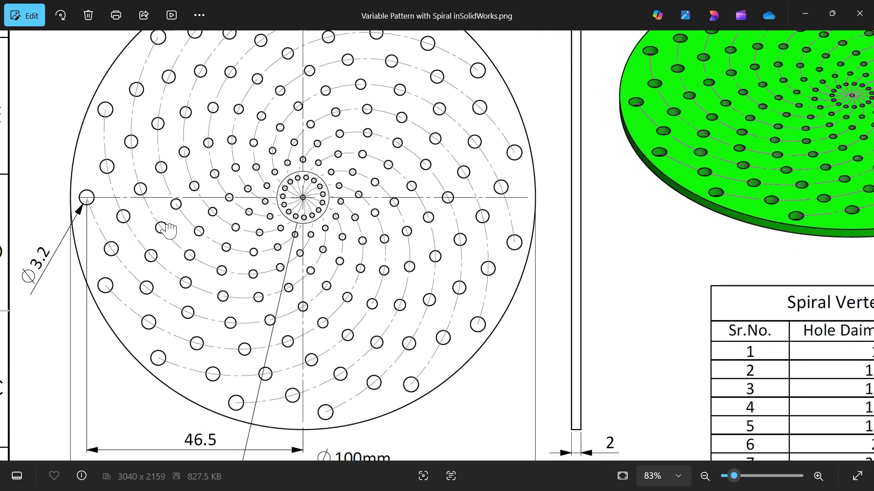
scroll(244, 302, "down", 5)
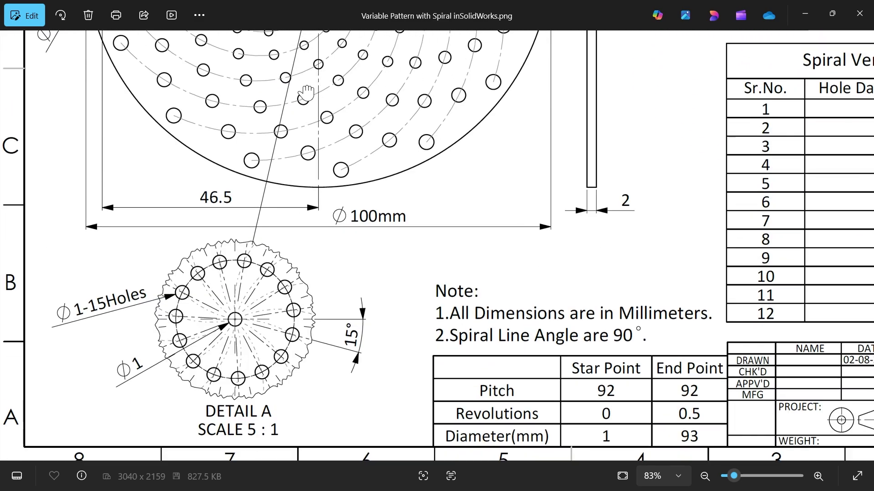
scroll(253, 328, "up", 3)
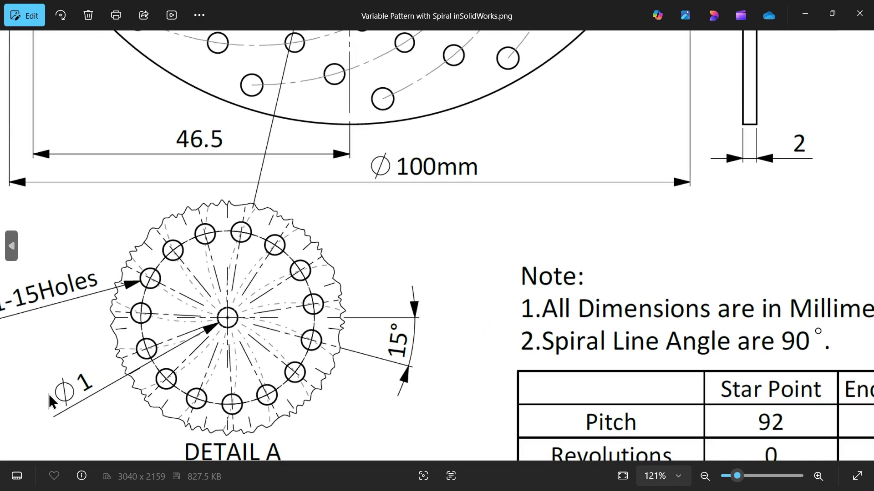
left_click_drag(319, 330, 345, 287)
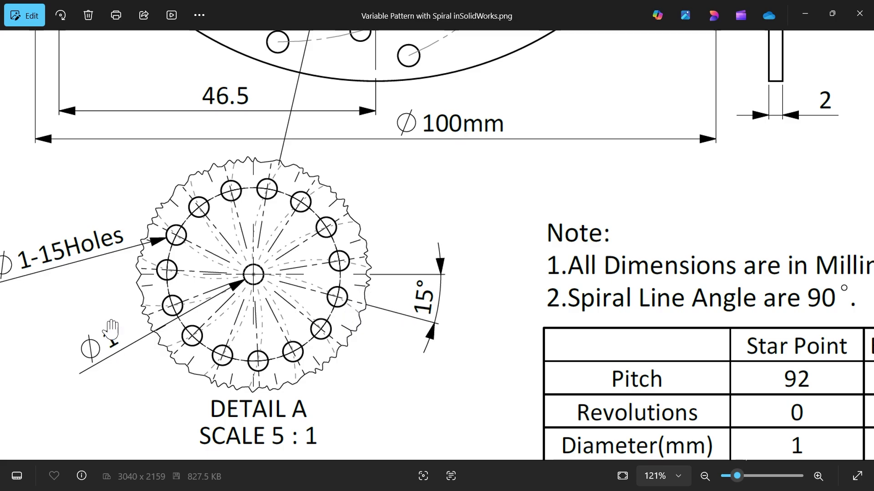
left_click_drag(130, 272, 167, 280)
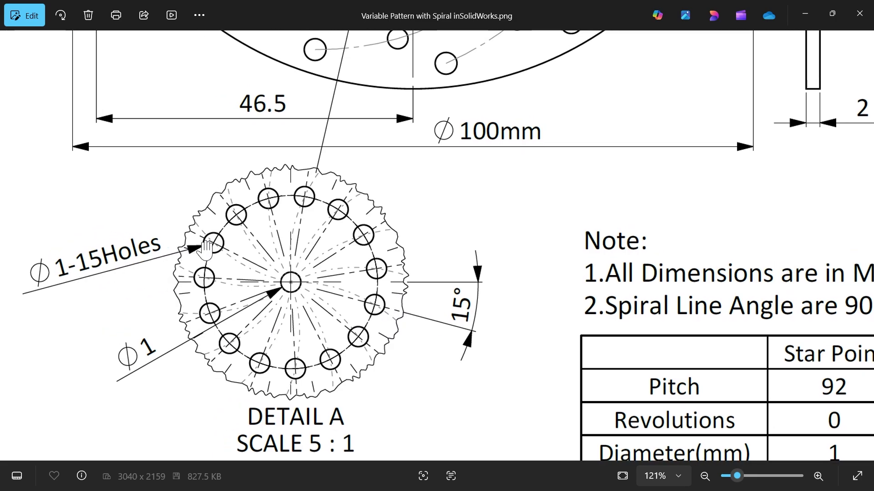
scroll(207, 255, "down", 5)
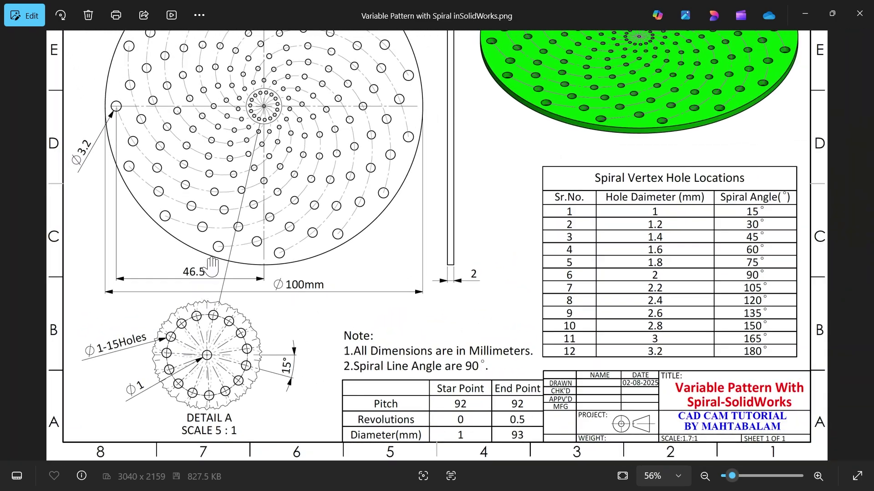
scroll(523, 221, "up", 3)
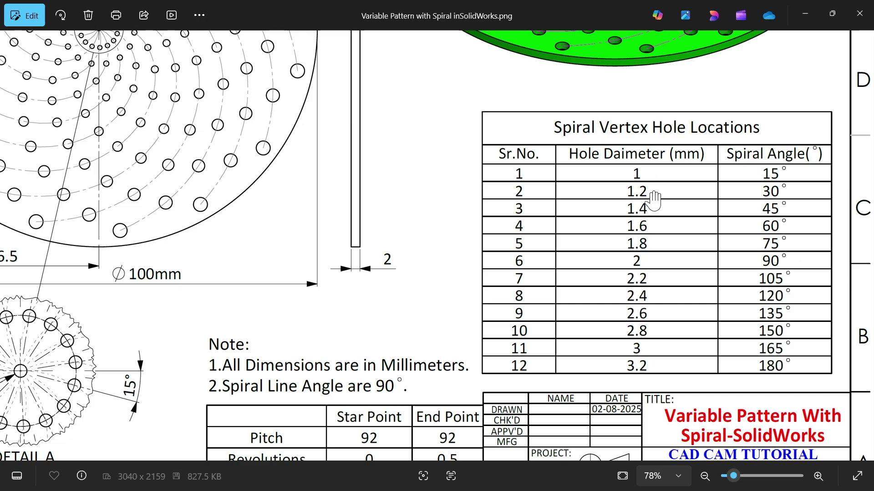
scroll(652, 224, "up", 1)
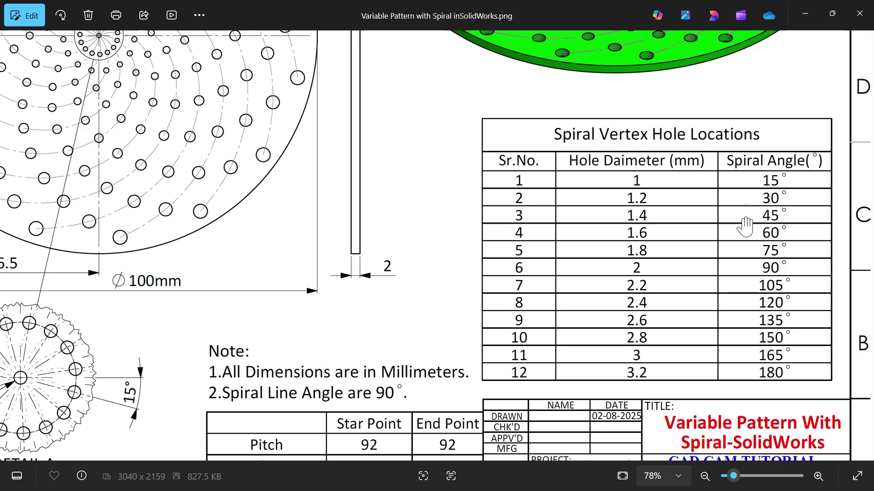
left_click_drag(285, 226, 592, 175)
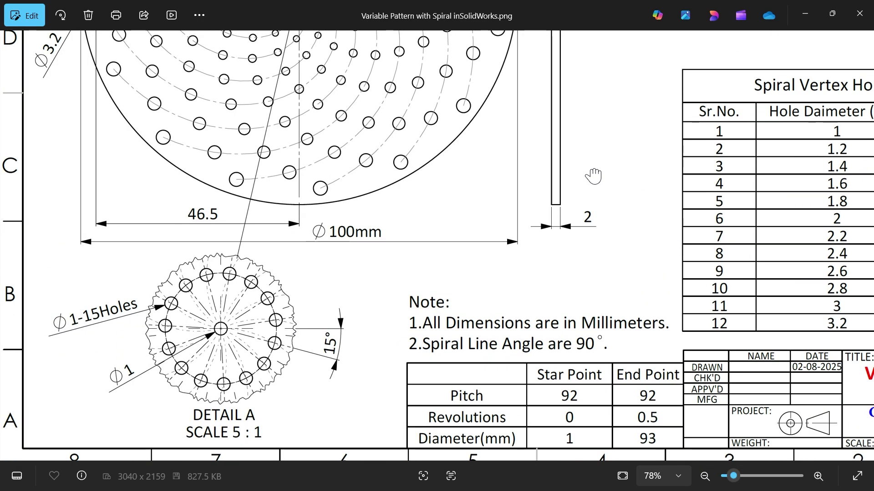
scroll(302, 324, "up", 3, "ctrl")
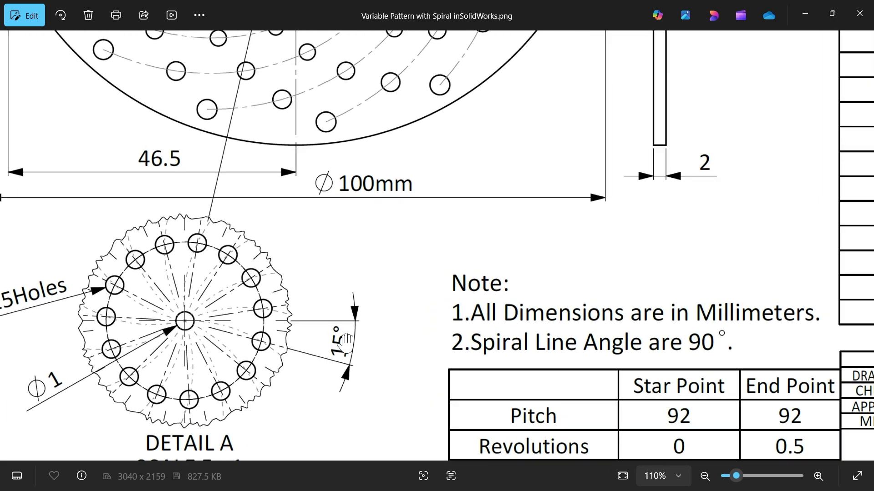
left_click_drag(317, 358, 334, 296)
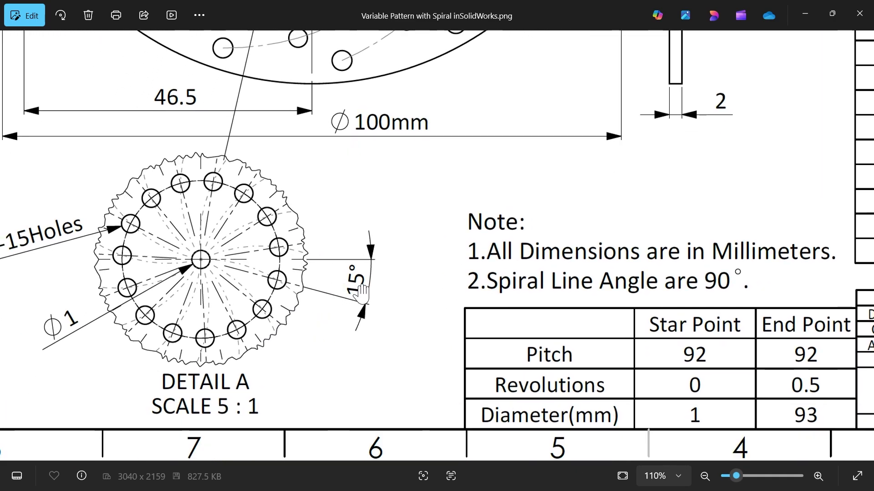
scroll(352, 296, "down", 2, "ctrl")
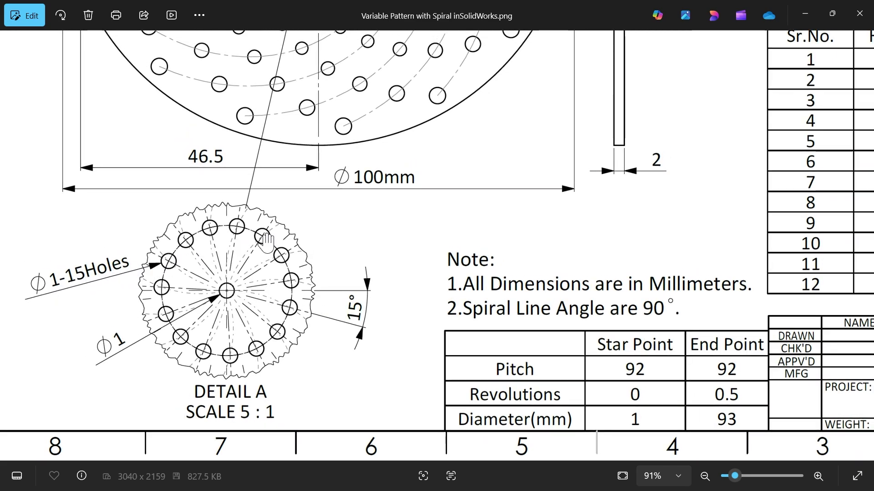
scroll(293, 239, "down", 7, "ctrl")
scroll(419, 392, "up", 4, "ctrl")
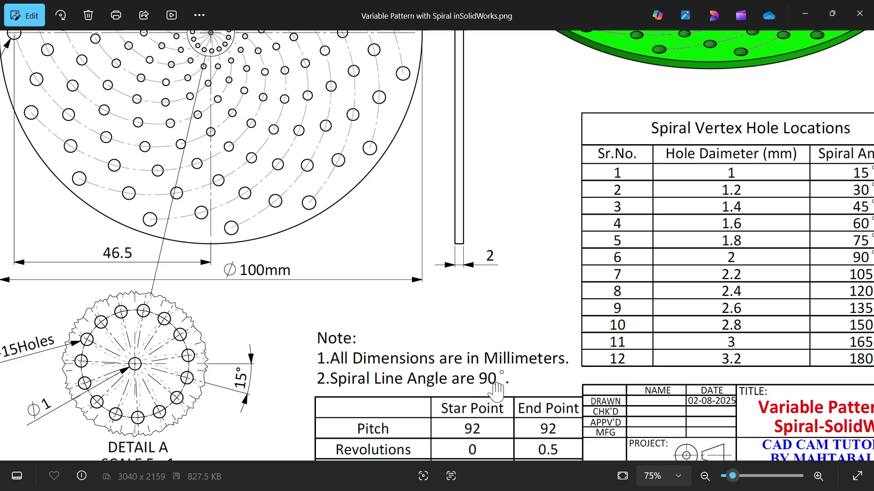
scroll(496, 387, "down", 4, "ctrl")
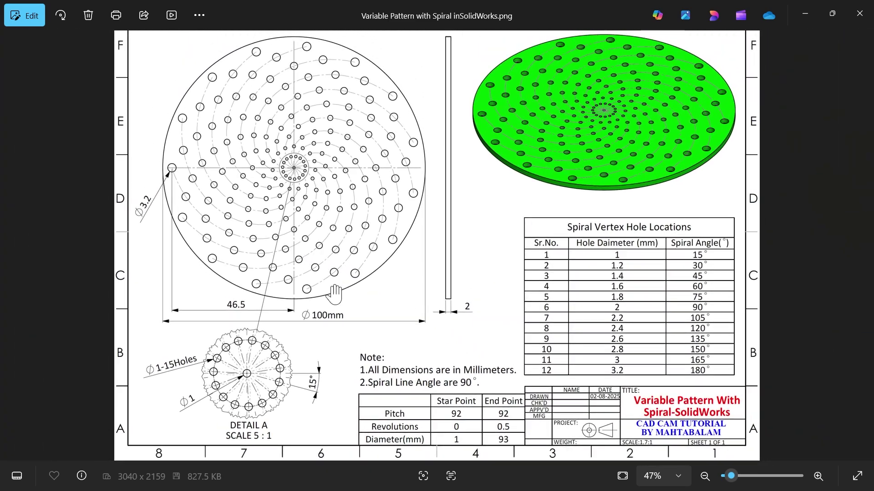
- Pan and zoom across the reference drawing to study the spiral holes and their dimensions
scroll(312, 270, "up", 4, "ctrl")
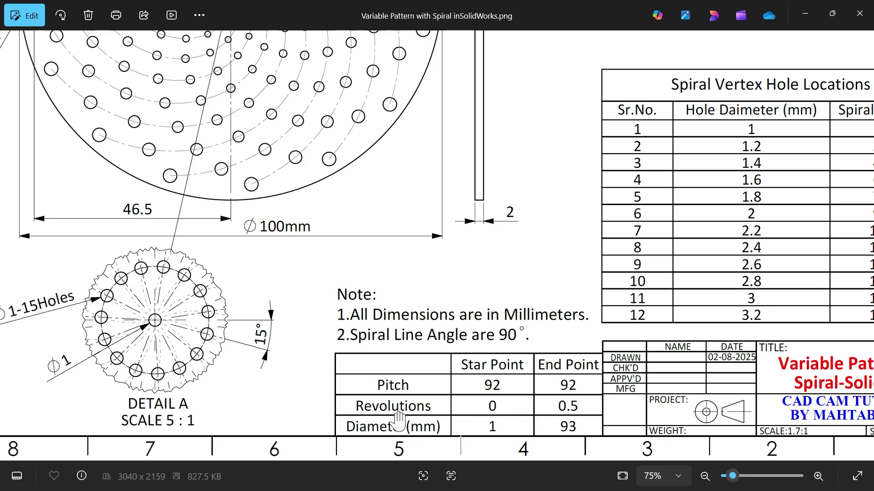
left_click_drag(419, 175, 466, 346)
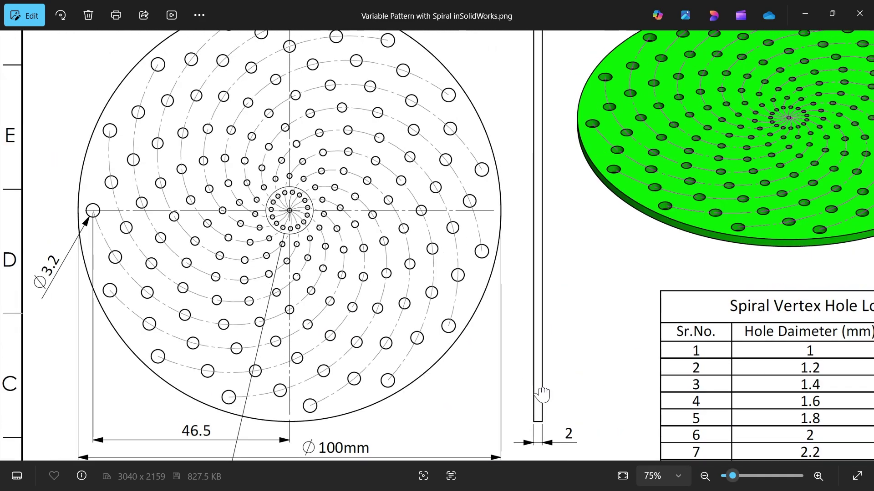
scroll(300, 205, "up", 5)
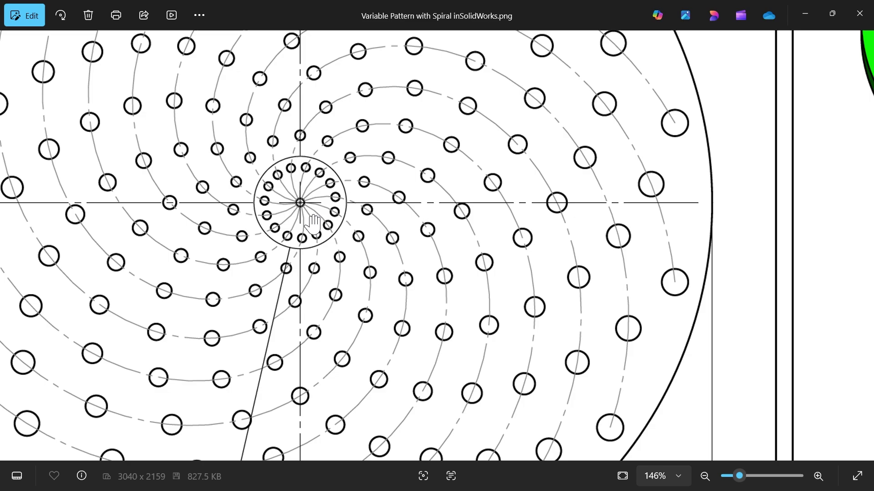
left_click_drag(314, 219, 459, 175)
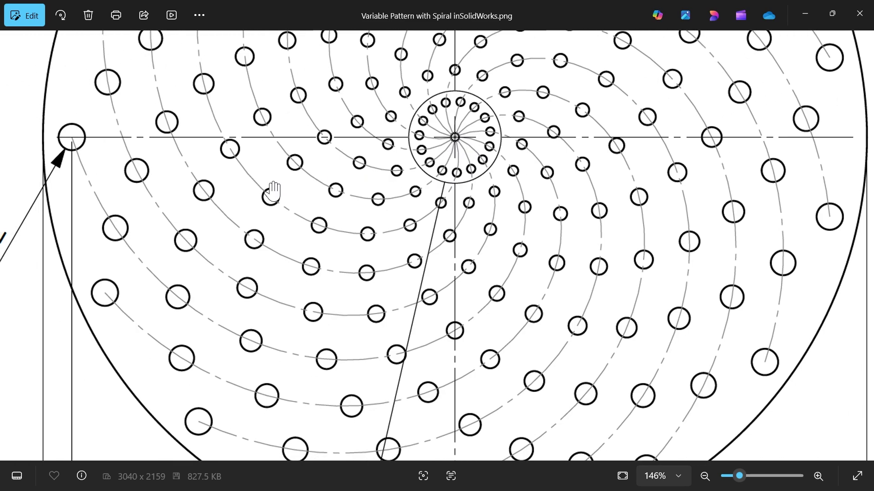
scroll(77, 145, "down", 3)
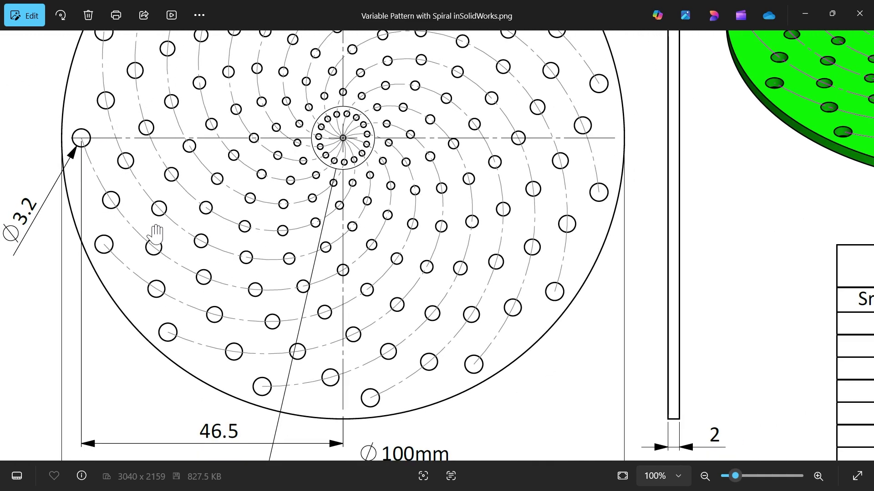
left_click_drag(156, 234, 212, 136)
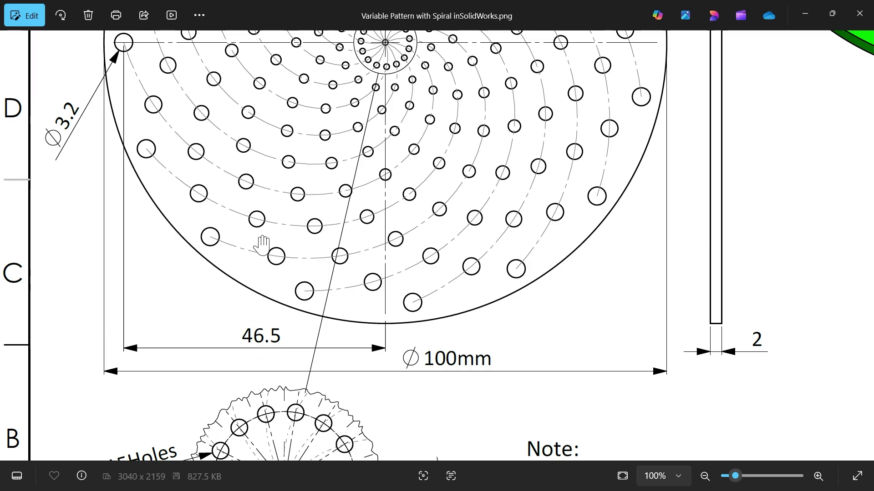
left_click_drag(263, 246, 272, 260)
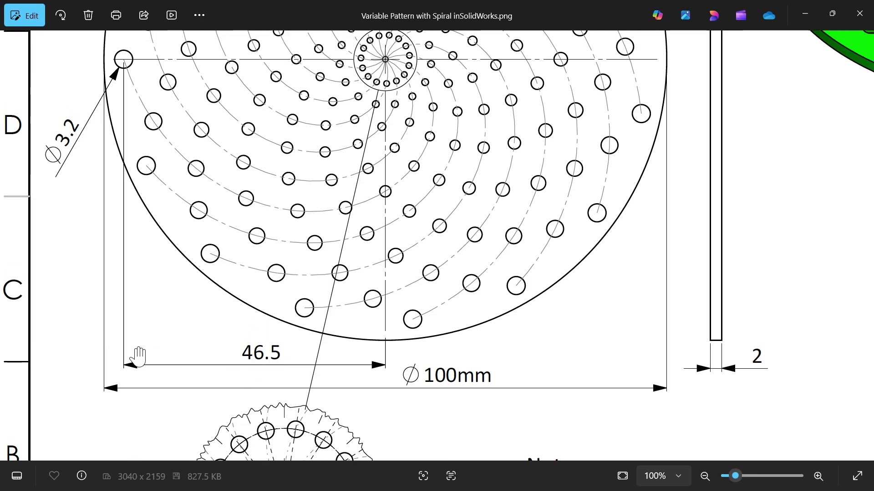
scroll(333, 339, "down", 3)
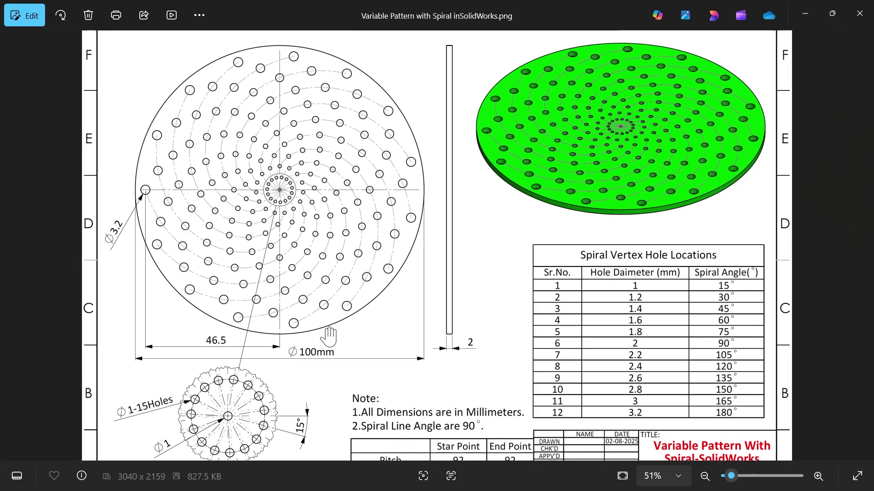
- Start a Top Plane sketch and draw a large and a small circle at the origin
key("alt+Tab")
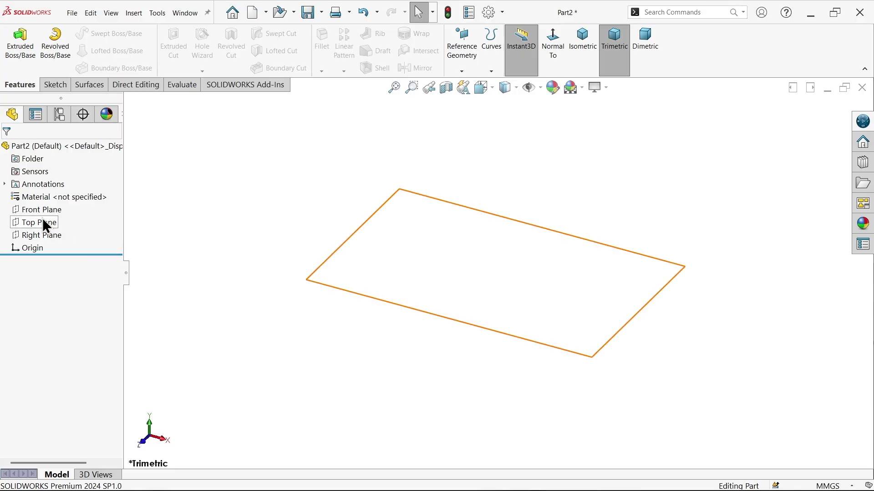
left_click(45, 224)
left_click(56, 209)
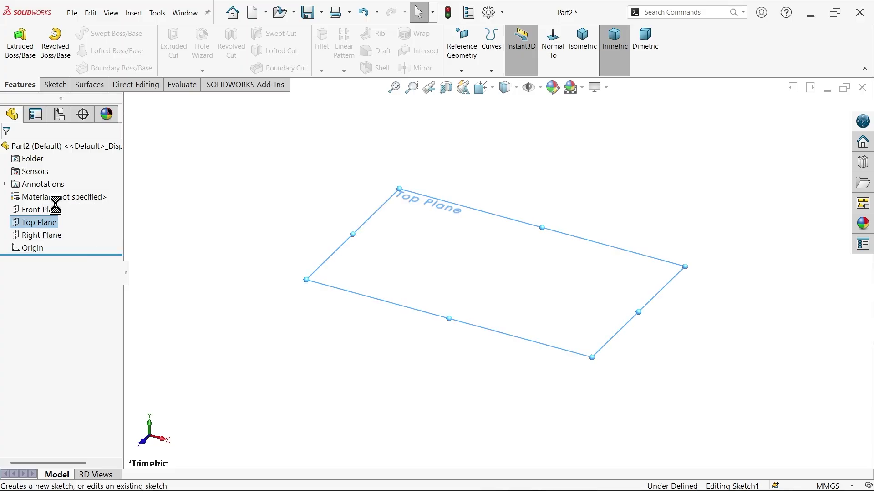
left_click(99, 35)
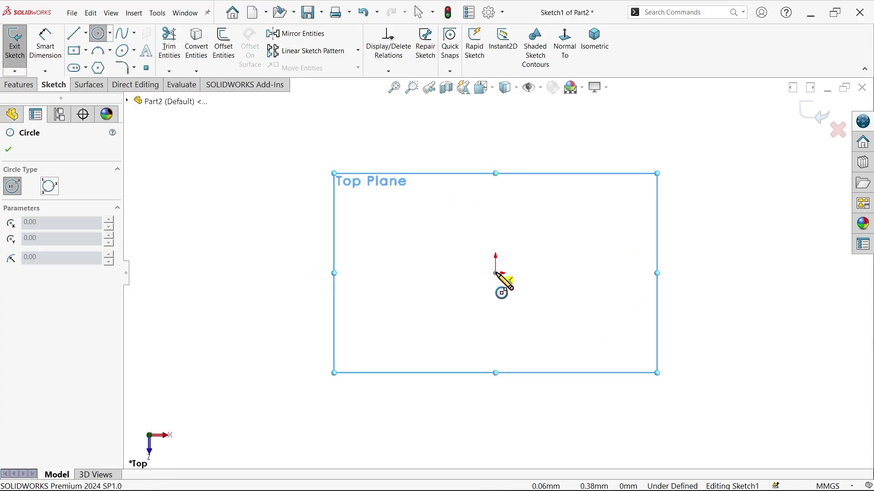
left_click_drag(496, 273, 293, 215)
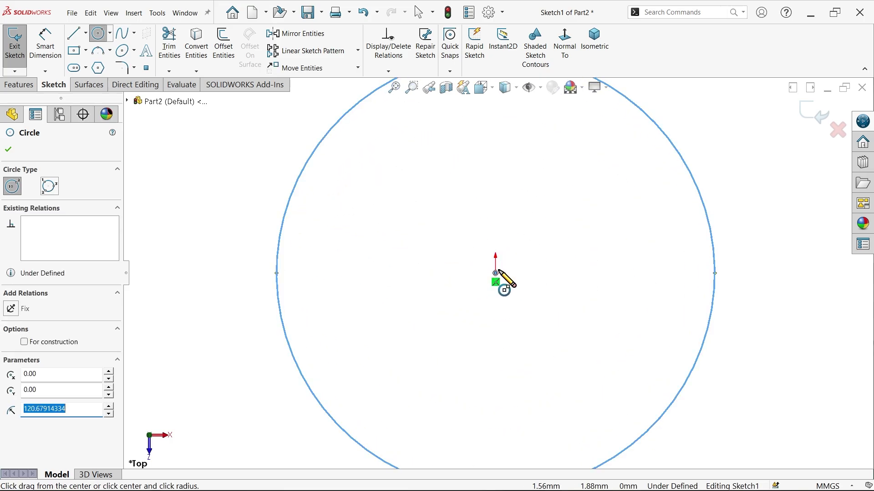
left_click_drag(495, 273, 505, 283)
- Dimension the circles to 100 mm and 1 mm diameter
left_click(45, 54)
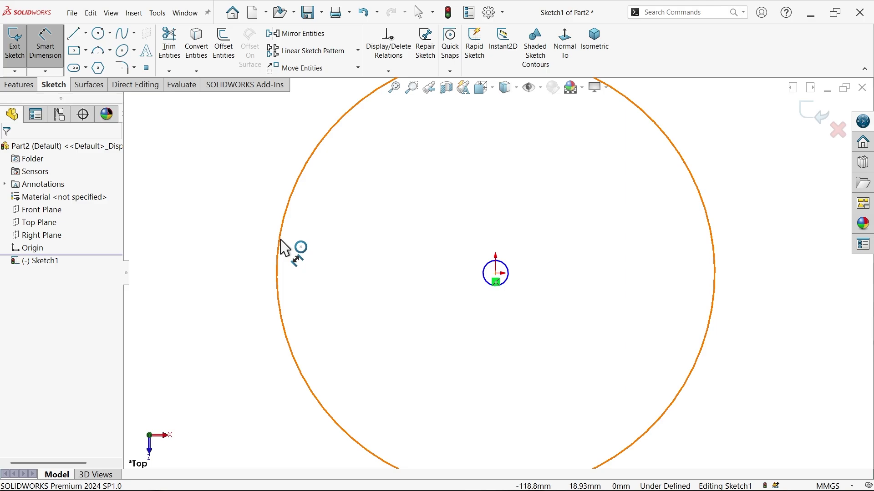
left_click(279, 247)
left_click(248, 255)
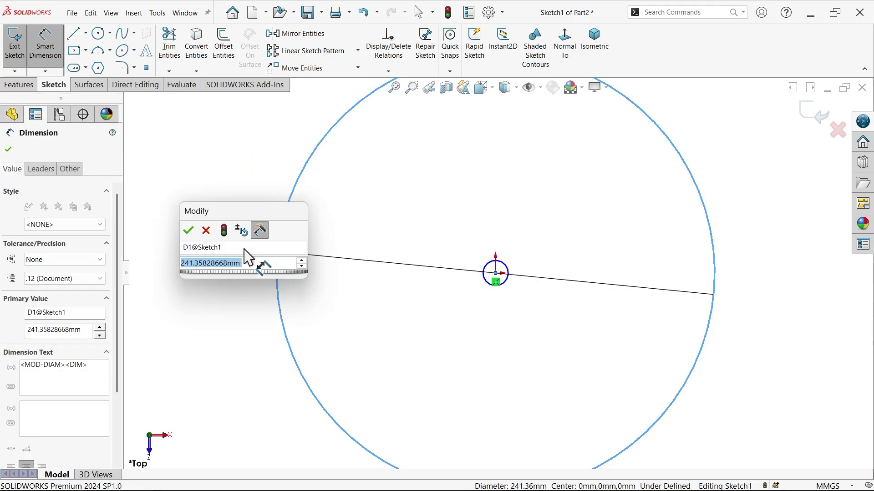
type("100")
key("Return")
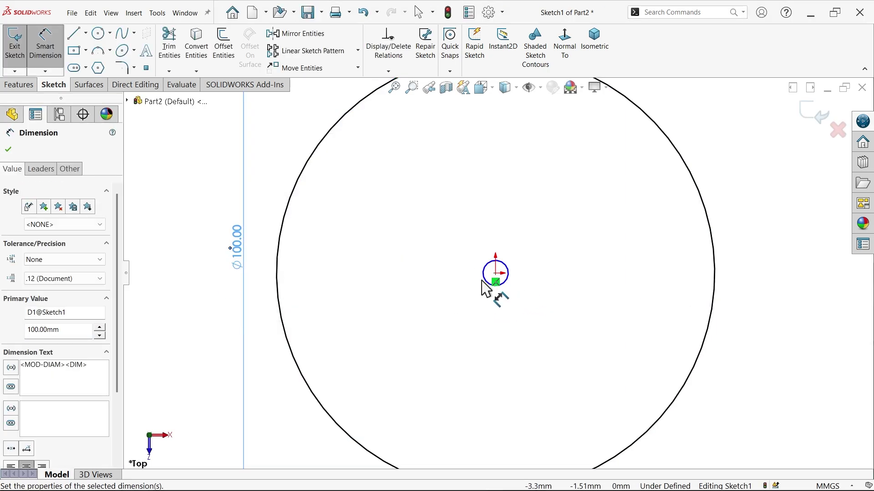
left_click(467, 276)
left_click(460, 279)
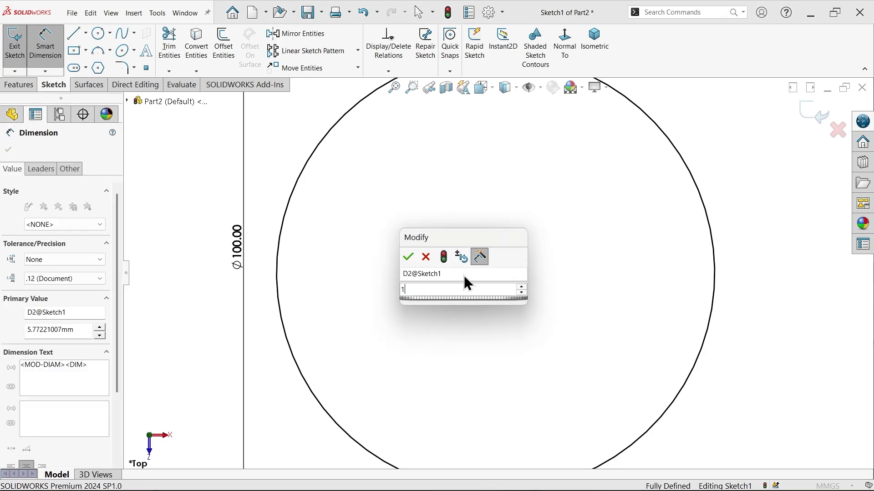
key("Return")
- Extrude the two-circle sketch Blind to a 2 mm thick disk
left_click(18, 85)
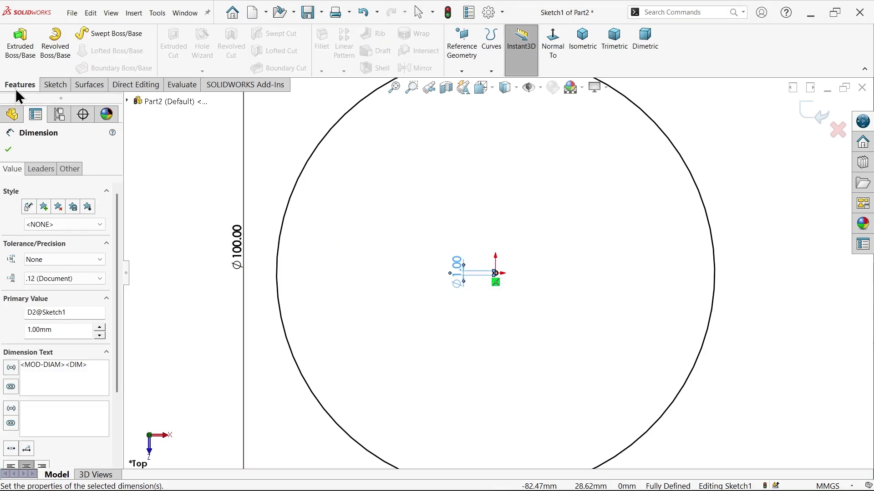
left_click(22, 54)
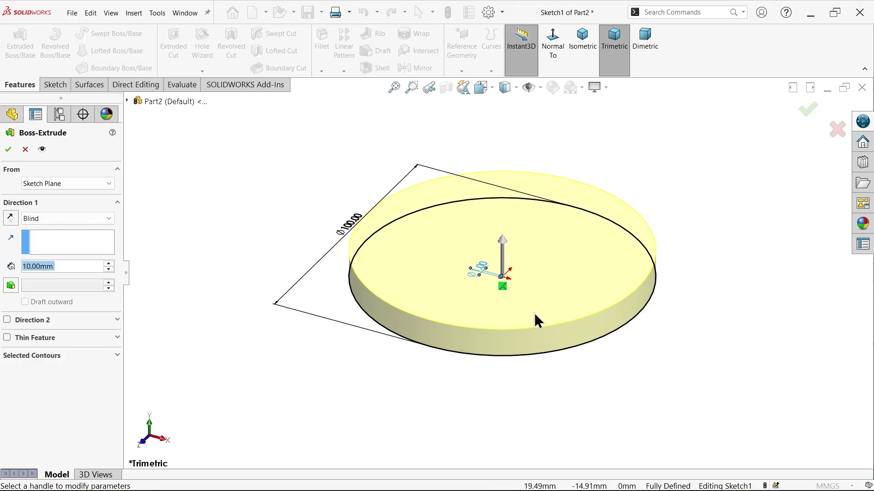
left_click(60, 219)
left_click(61, 218)
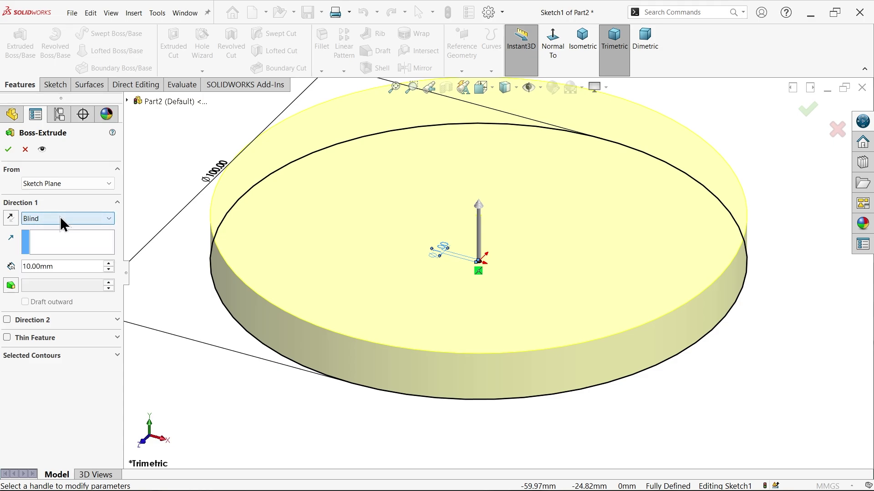
left_click_drag(68, 267, 14, 264)
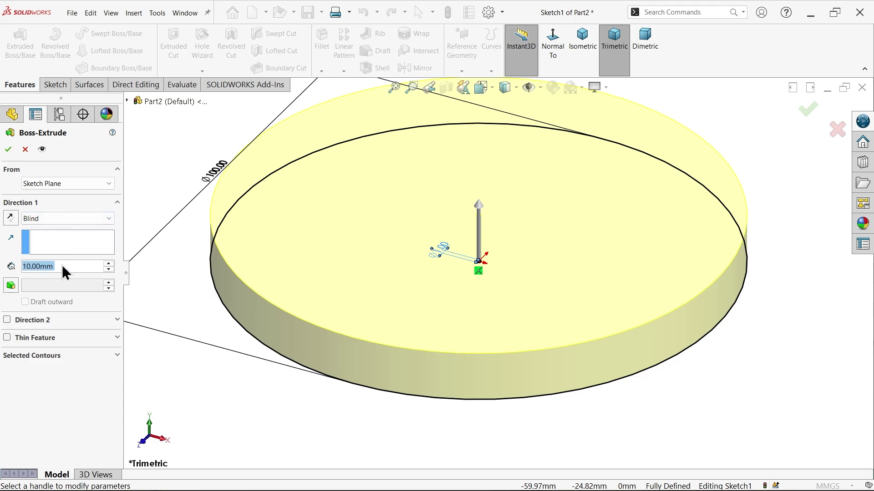
type("100")
key("Return")
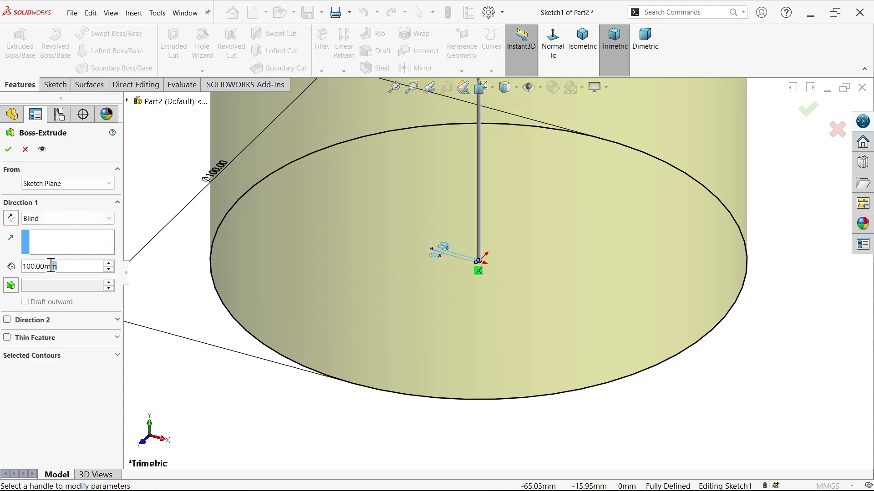
left_click_drag(50, 266, 10, 260)
type("2")
key("Return")
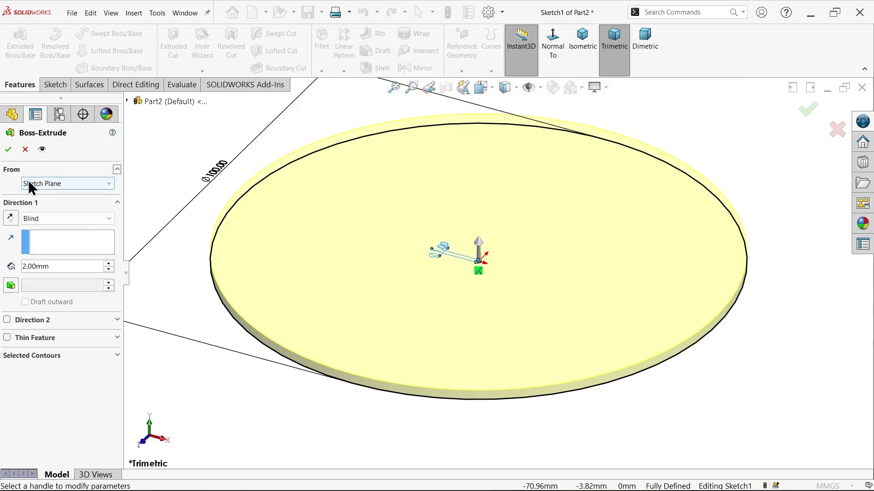
left_click(9, 149)
scroll(434, 246, "down", 2)
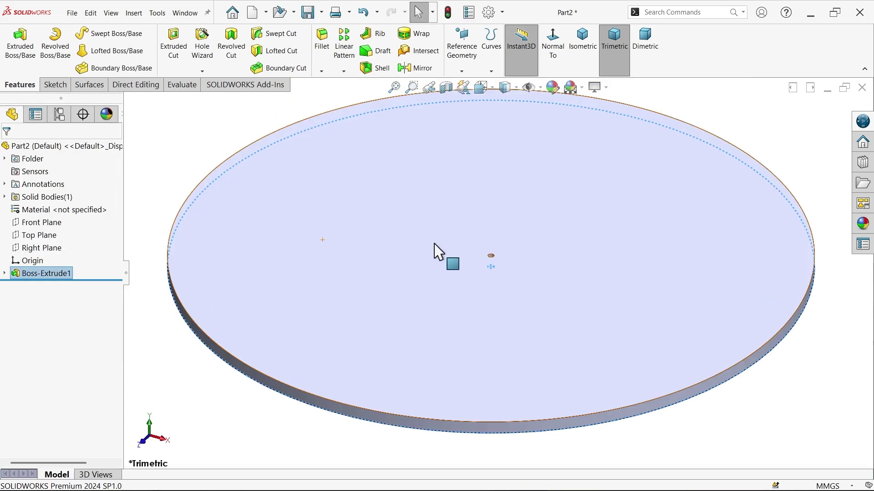
scroll(469, 256, "down", 2)
scroll(518, 266, "up", 10)
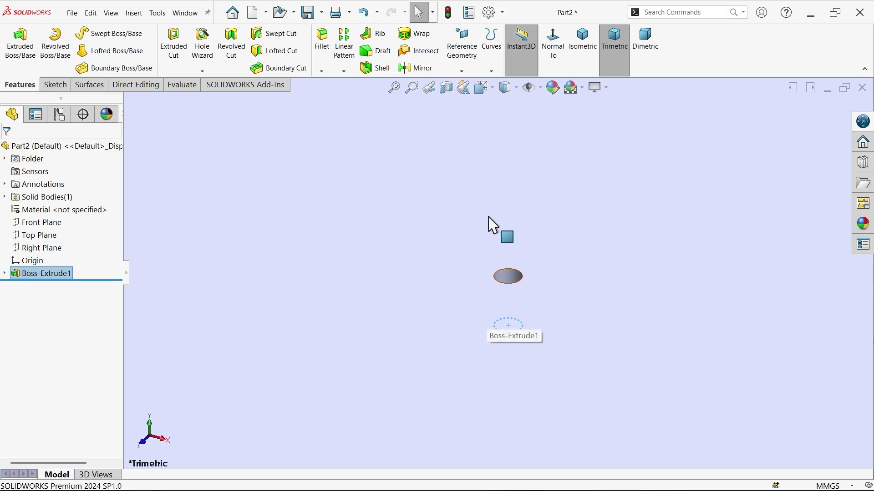
- Convert the 1 mm centre-hole edge into a new sketch on the disk's top face
left_click(550, 284)
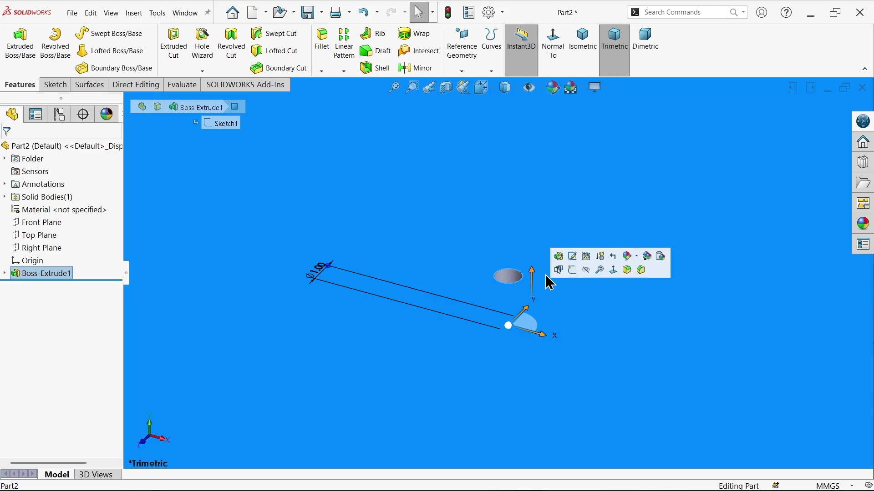
left_click(572, 271)
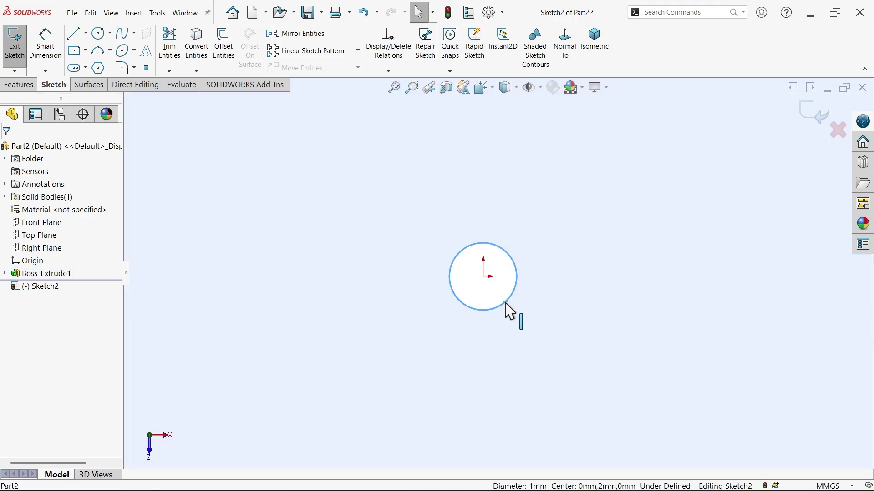
left_click(26, 85)
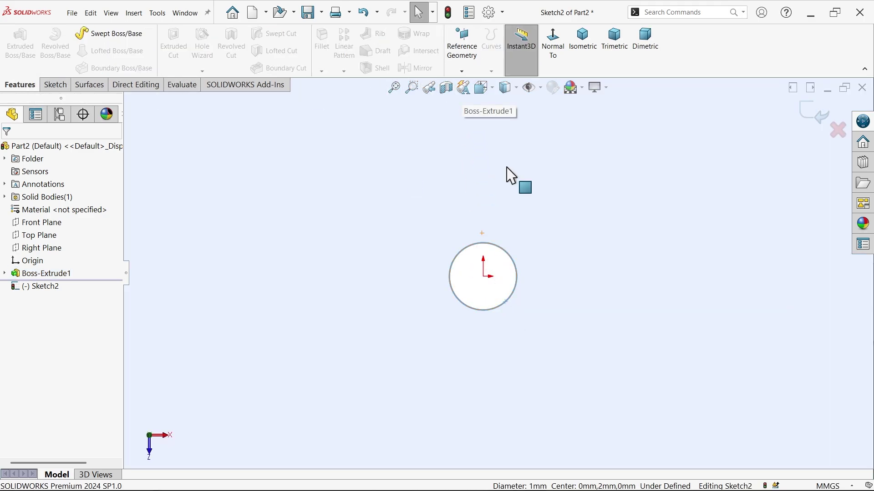
left_click(460, 72)
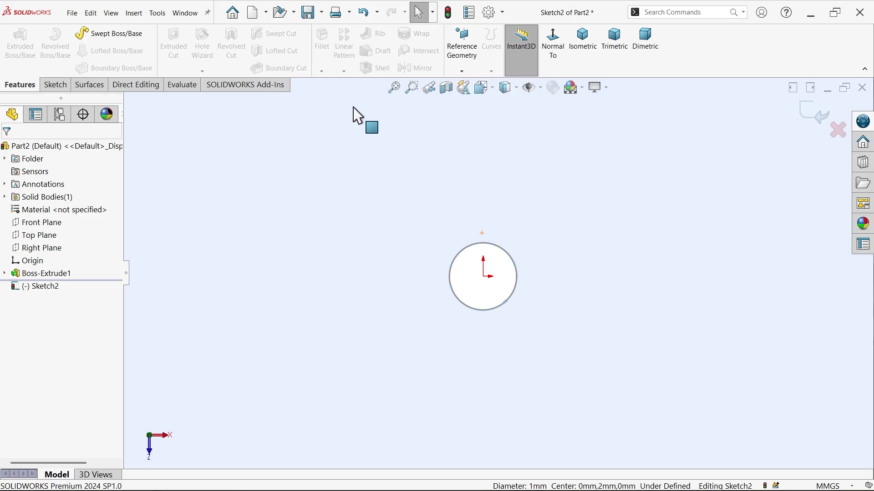
left_click(54, 85)
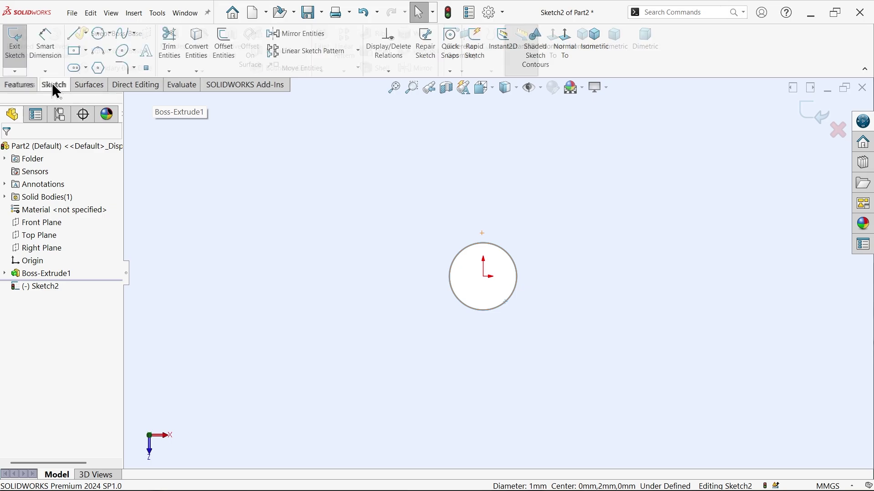
left_click(197, 57)
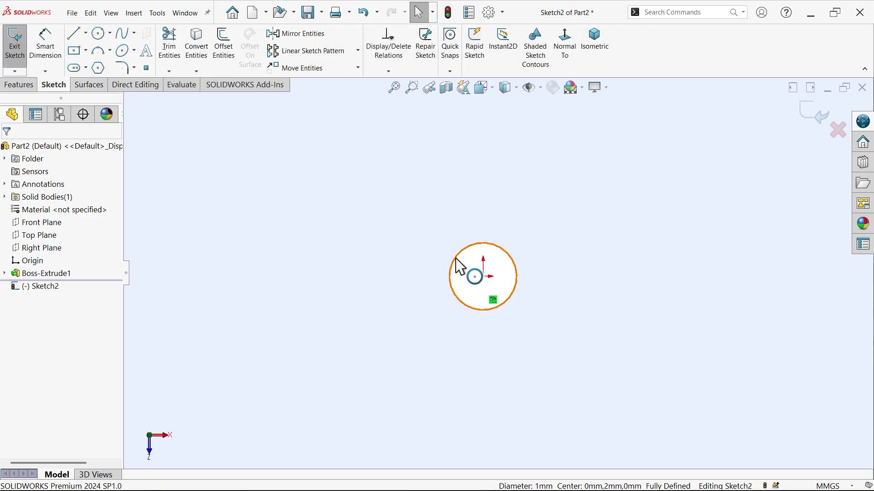
left_click(27, 85)
left_click(490, 73)
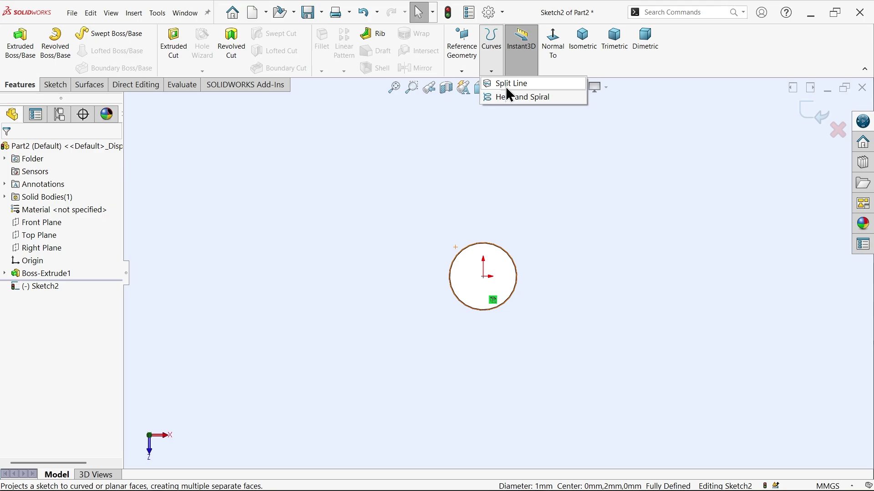
- Start a Helix/Spiral curve and keep it defined by Spiral
left_click(511, 97)
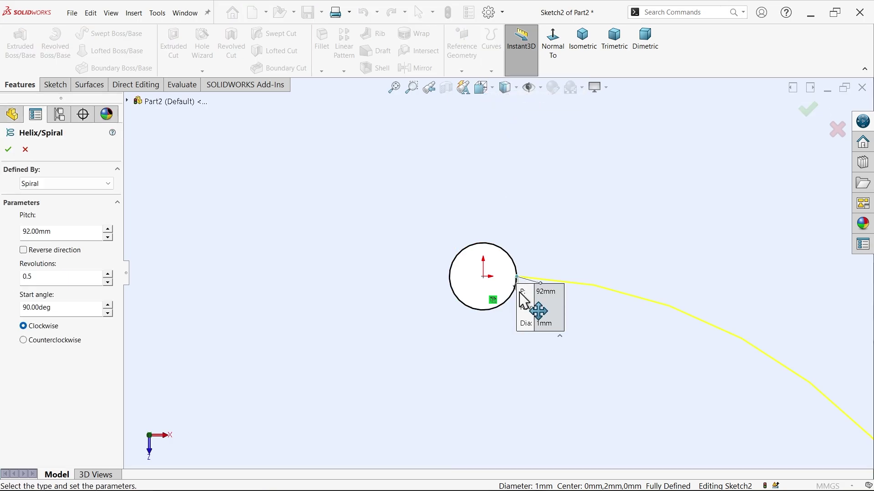
scroll(530, 310, "down", 4)
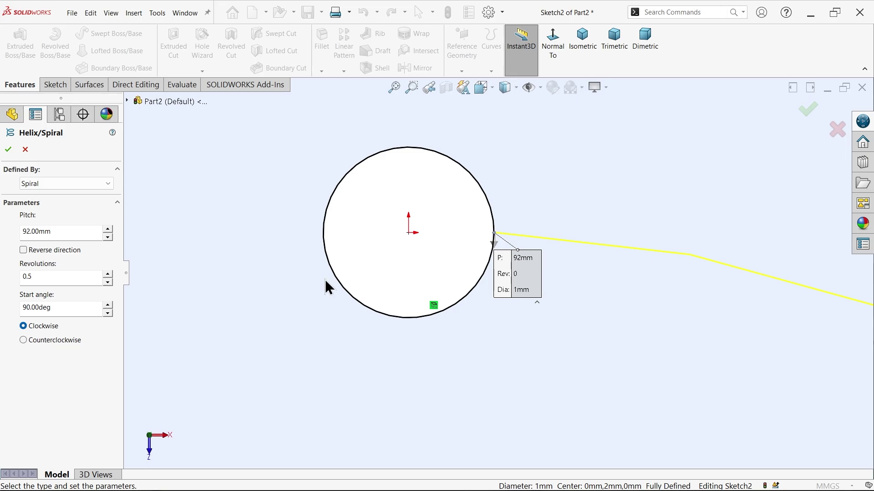
left_click(42, 181)
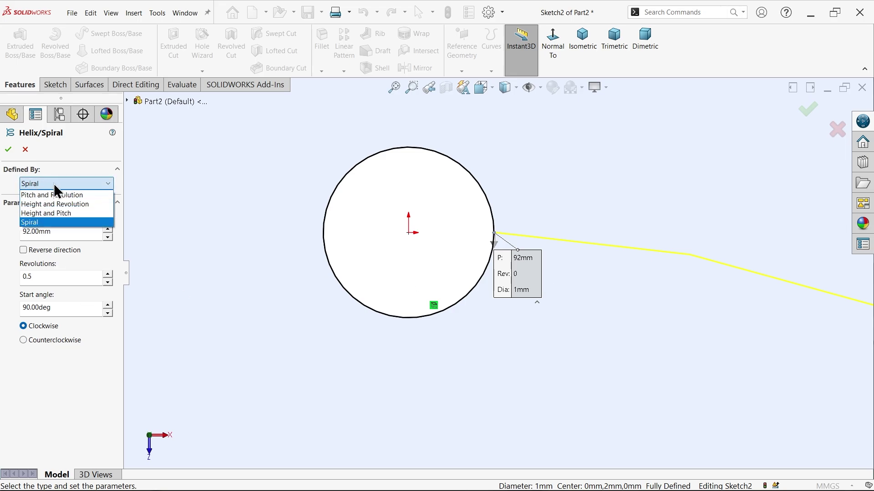
left_click(54, 184)
left_click(50, 185)
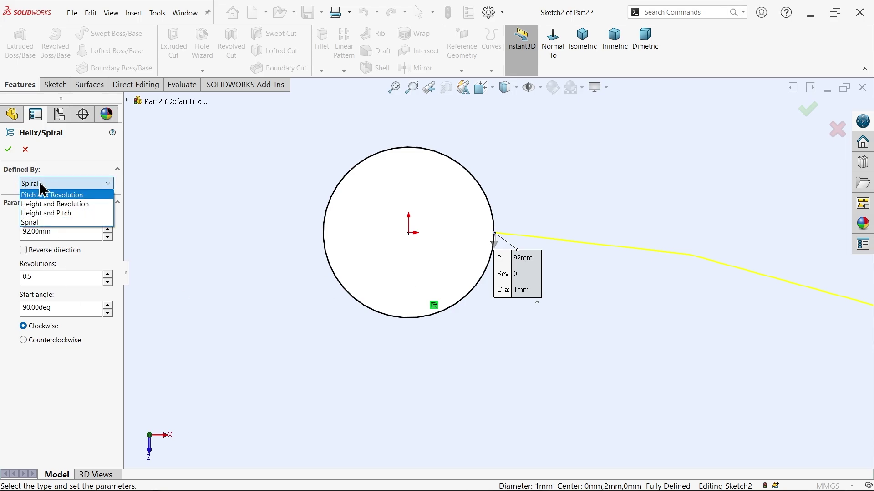
left_click(39, 182)
- Set pitch 92 mm, 0.5 revolutions, 90° start angle, clockwise, and accept the spiral
left_click_drag(58, 231, 3, 227)
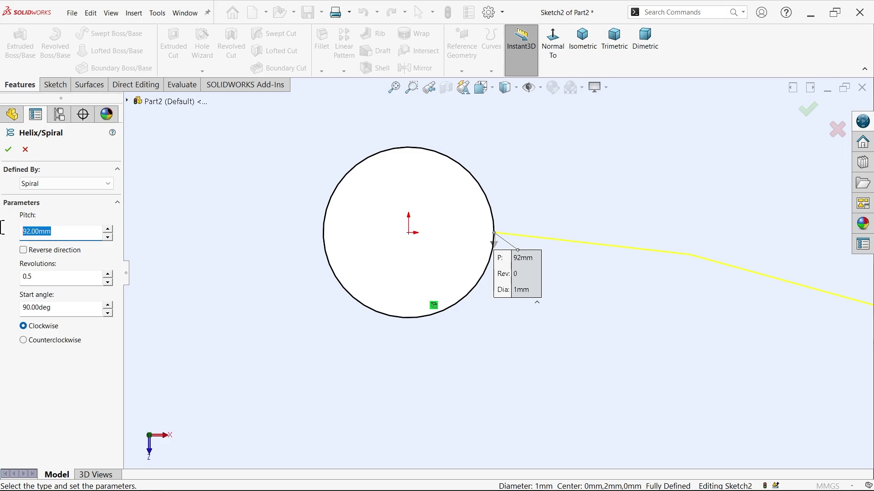
left_click_drag(44, 278, 5, 274)
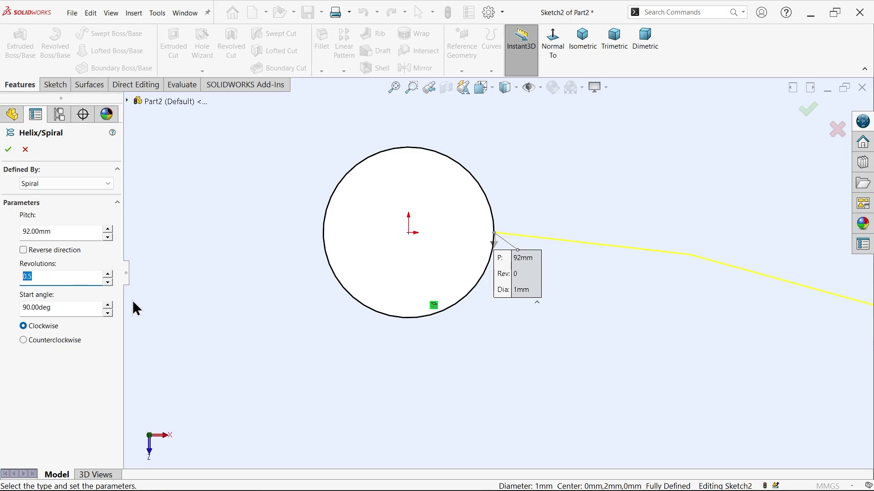
left_click_drag(64, 315, 9, 307)
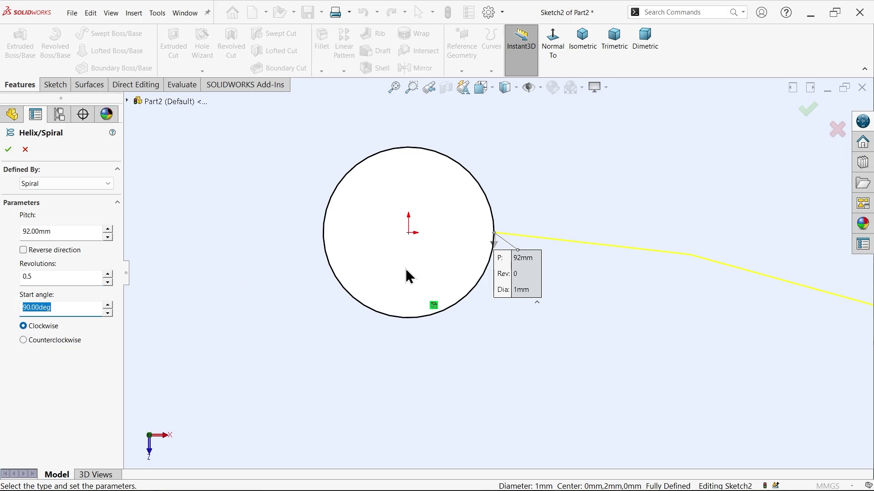
scroll(410, 276, "down", 5)
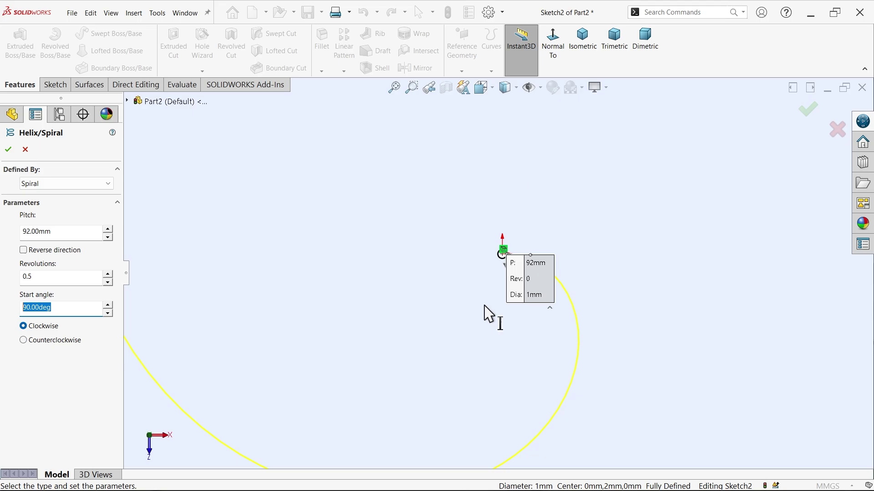
scroll(499, 285, "up", 3)
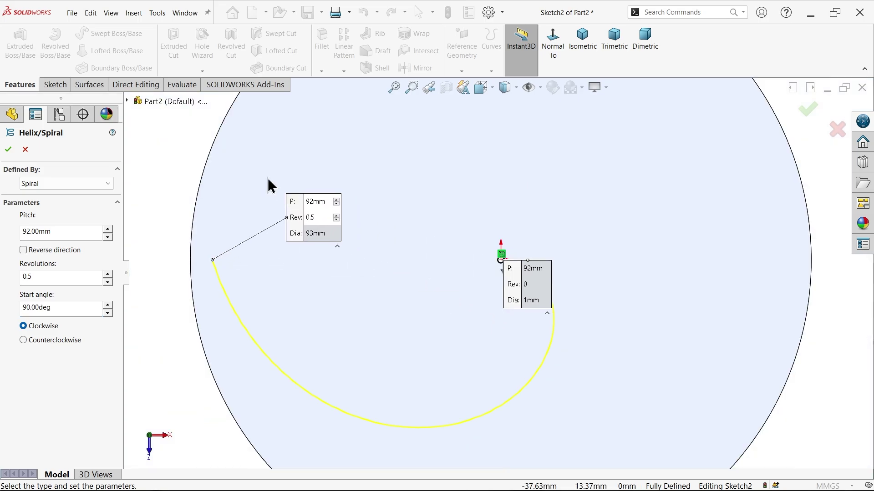
scroll(285, 200, "down", 3)
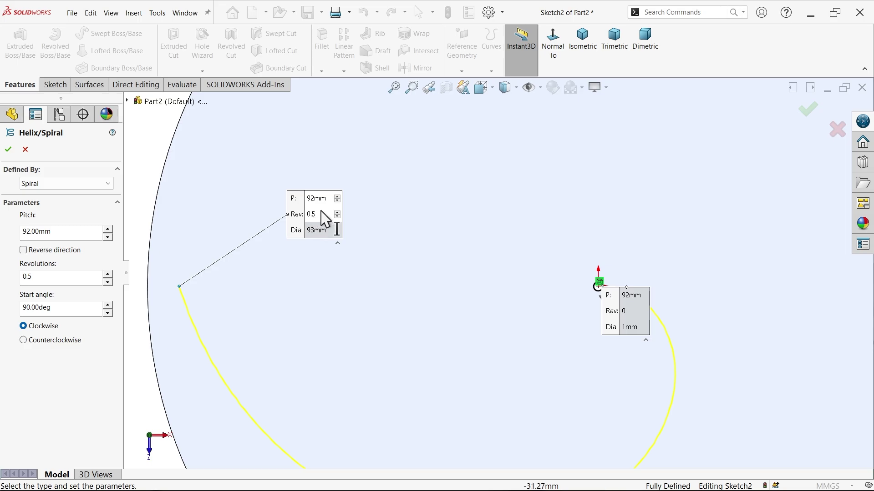
scroll(630, 336, "down", 5)
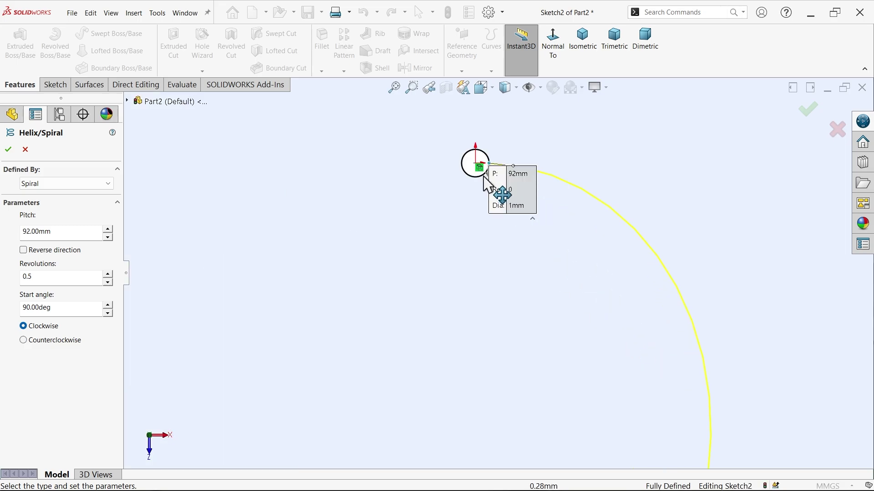
scroll(501, 204, "up", 5)
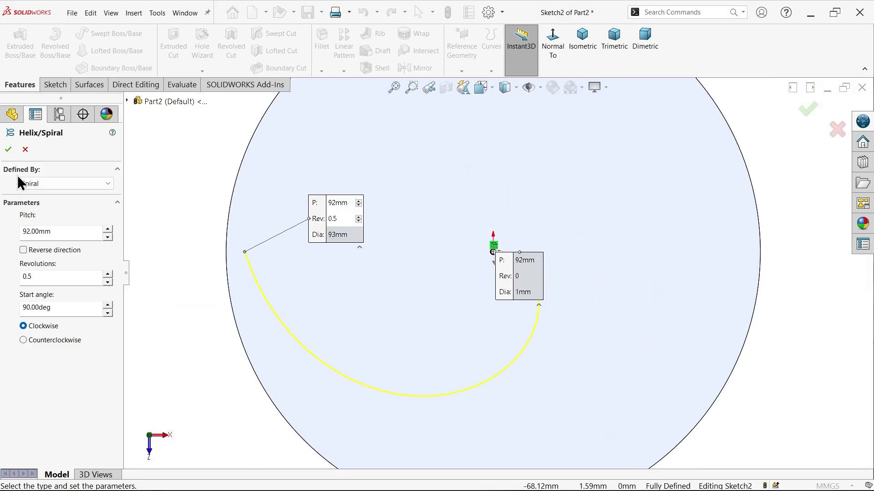
left_click(7, 153)
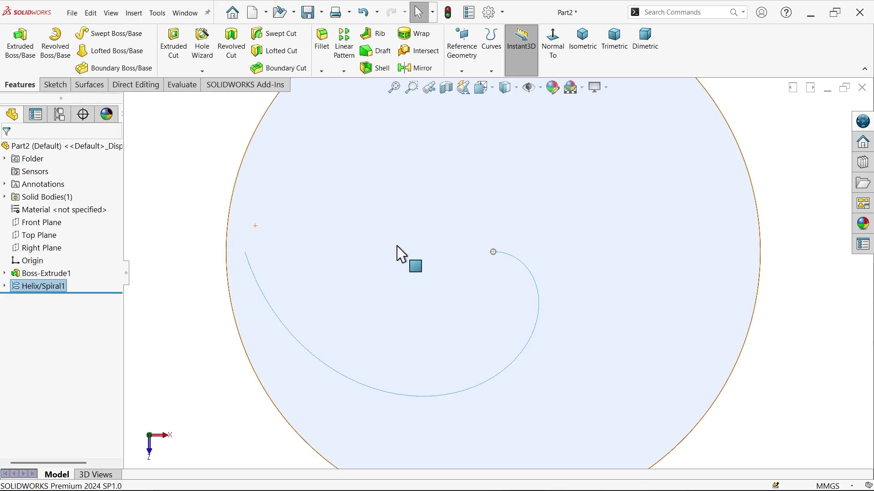
- Convert the spiral curve into a new sketch on the plate face
left_click(421, 288)
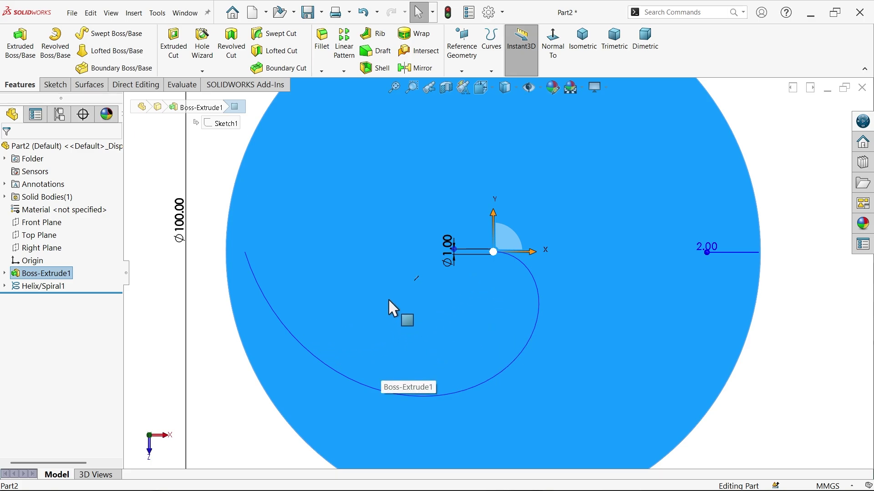
left_click(54, 85)
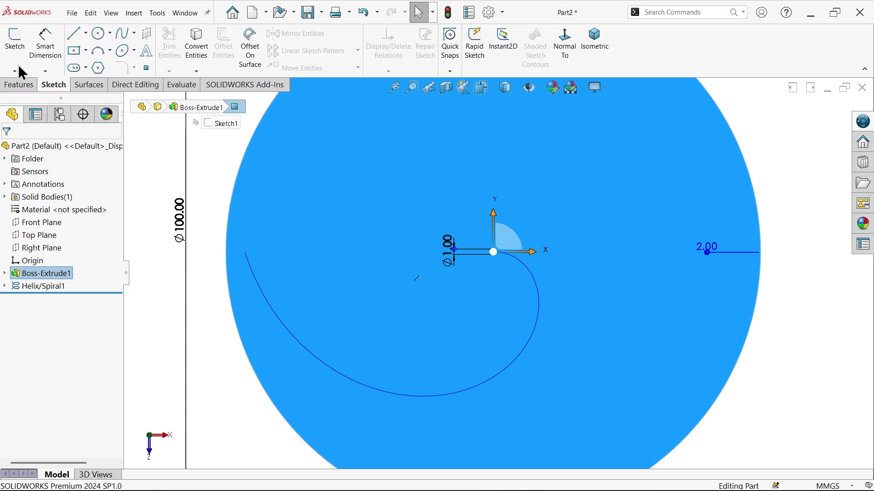
left_click(19, 67)
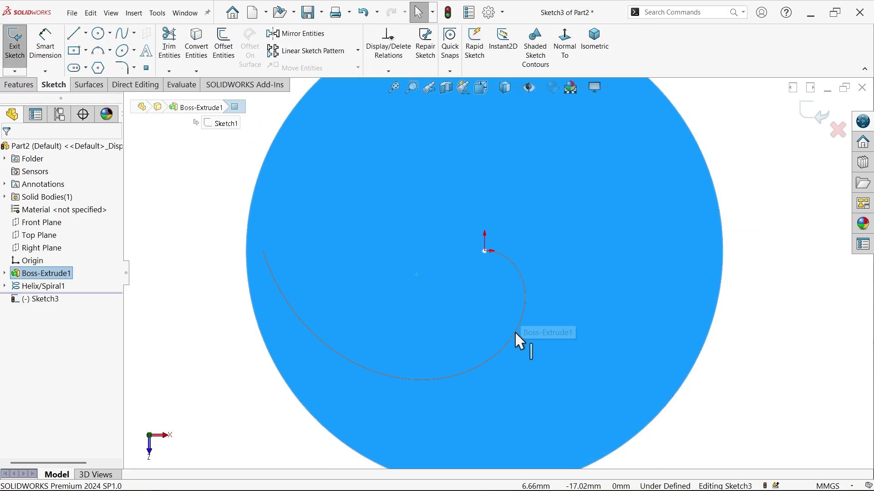
left_click(514, 334)
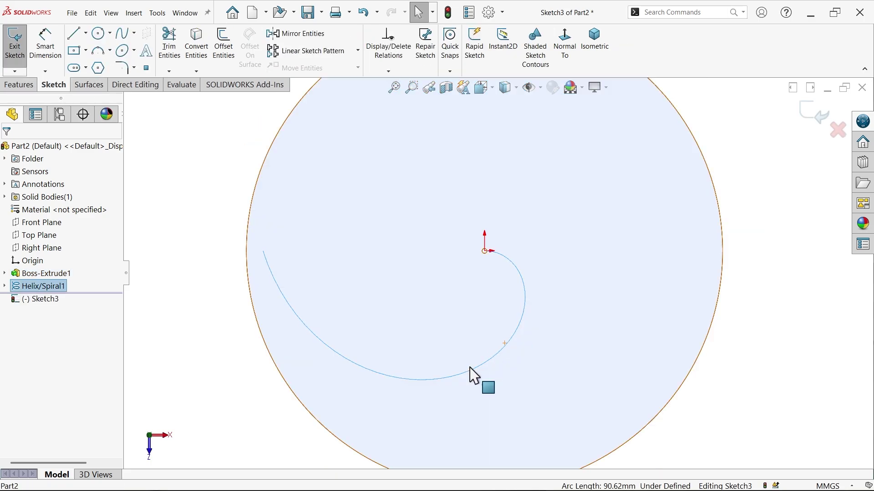
left_click(197, 47)
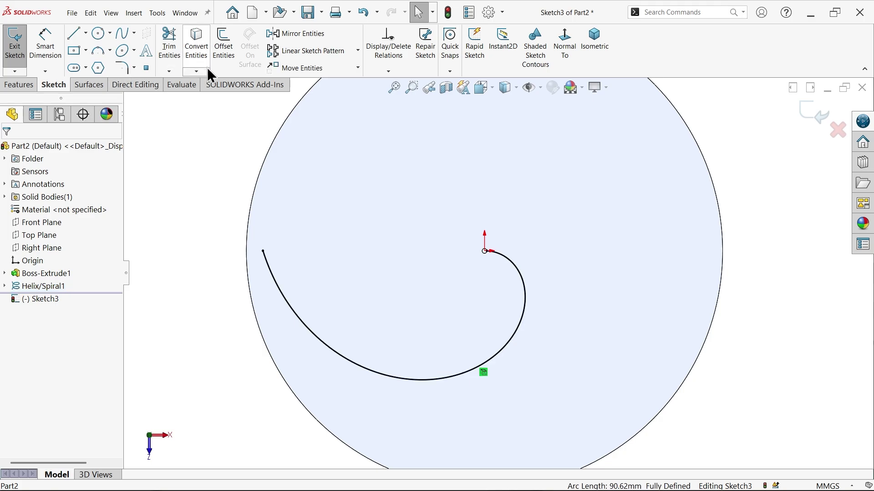
left_click(415, 380)
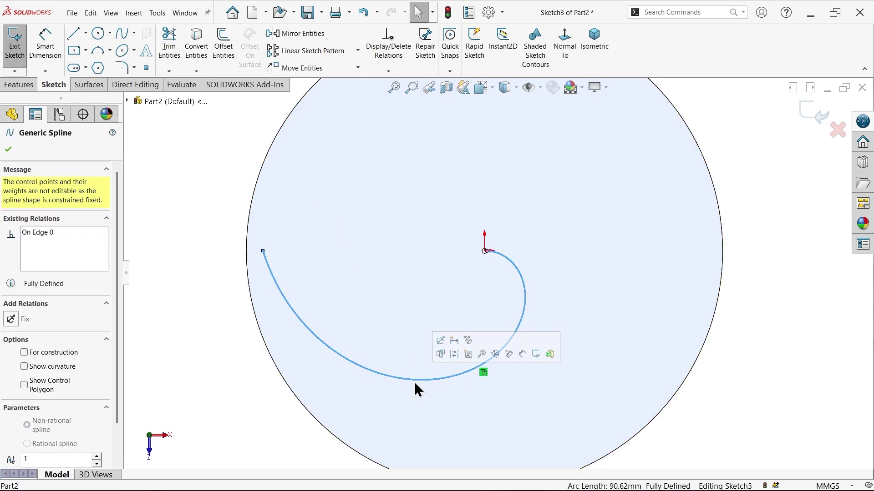
left_click(460, 364)
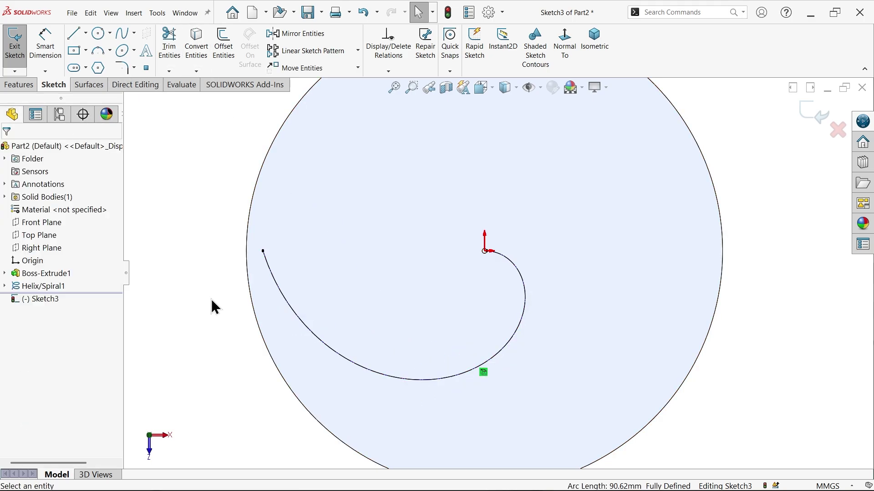
- Hide the original Helix/Spiral1 feature
left_click(49, 288)
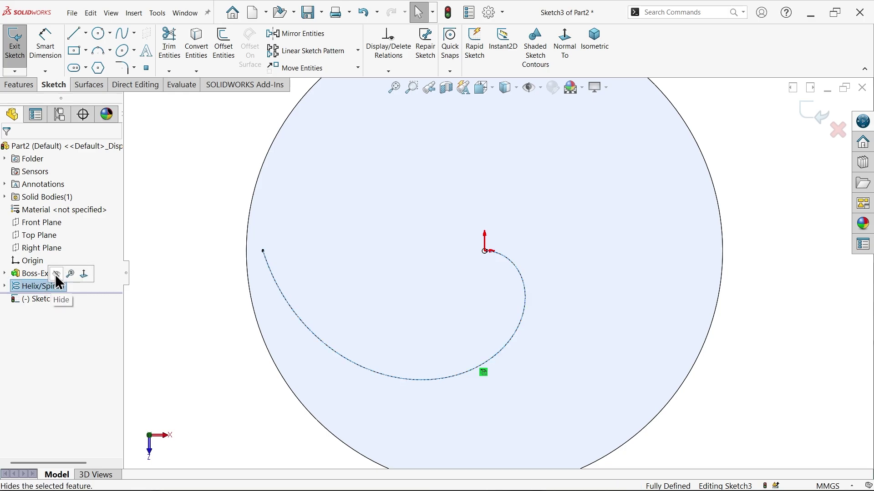
left_click(59, 275)
scroll(523, 300, "down", 5)
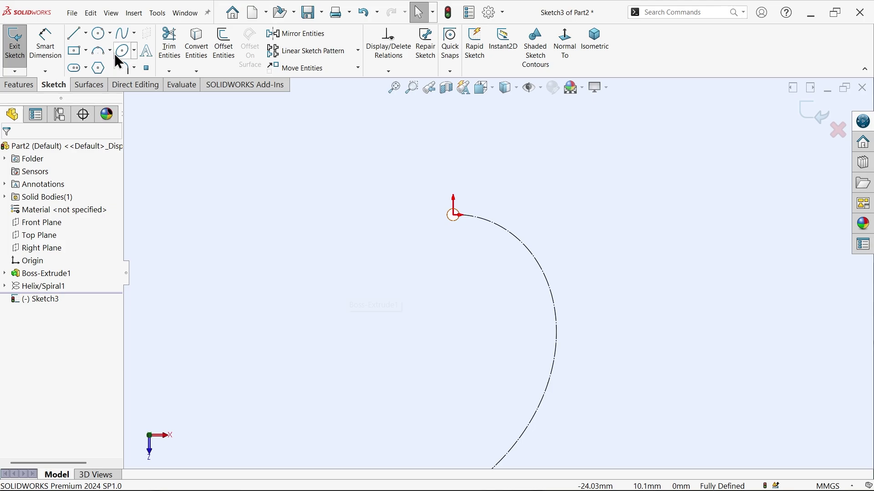
- Draw a horizontal and a diagonal centerline from the origin
left_click(86, 34)
left_click(91, 61)
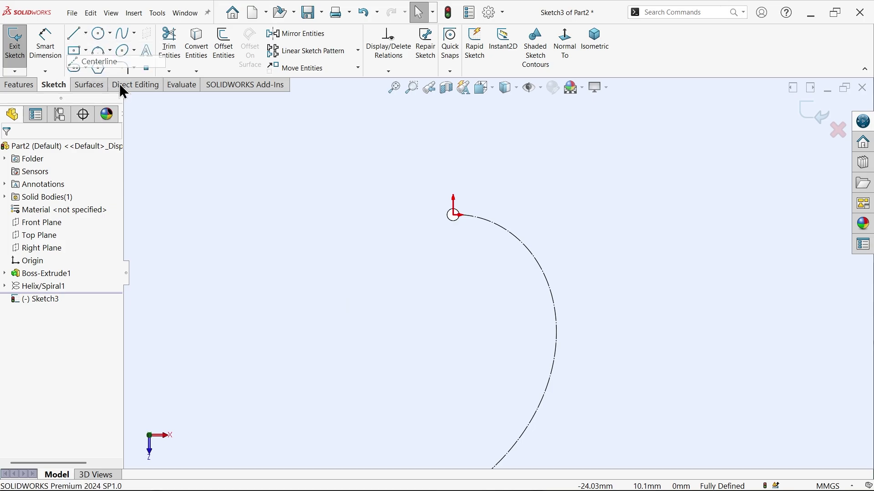
scroll(466, 214, "down", 3)
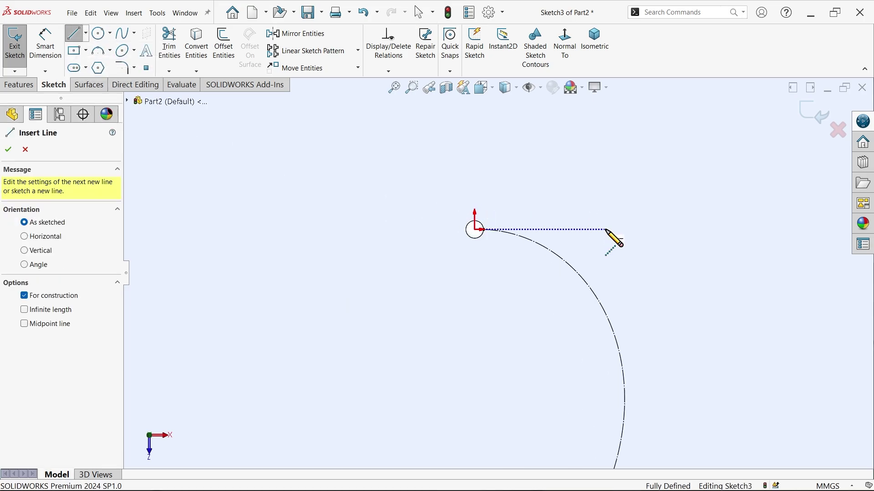
left_click_drag(605, 229, 474, 230)
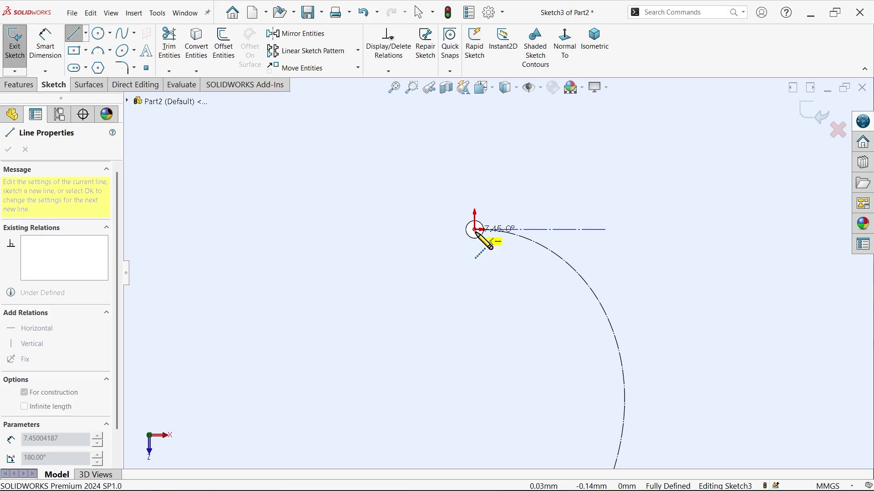
left_click(476, 231)
left_click(629, 291)
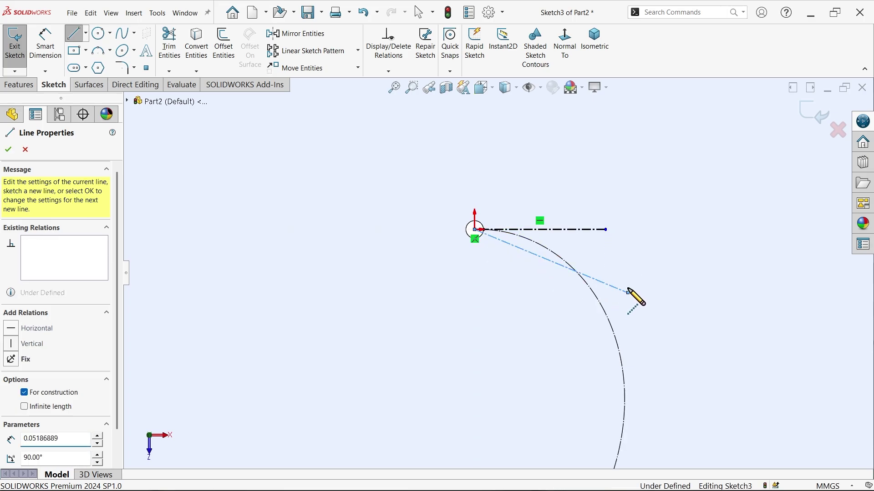
key("Escape")
scroll(633, 273, "down", 4)
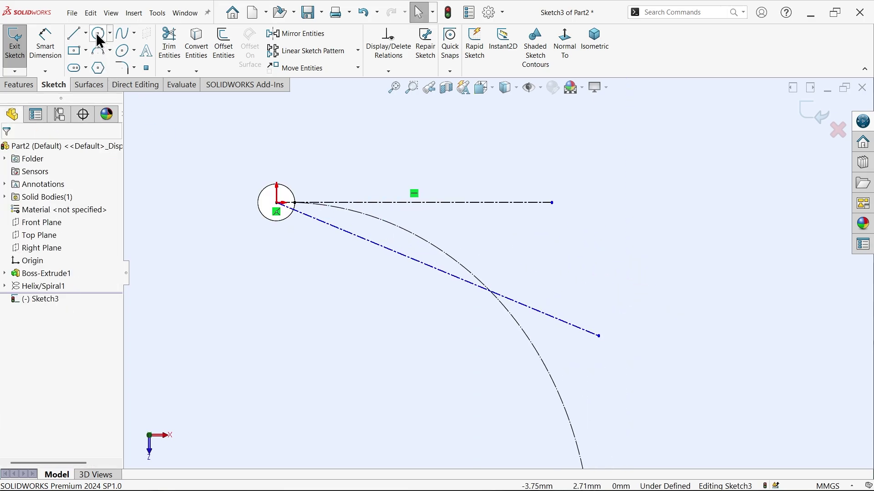
- Draw a circle centred on the spiral and dimension it to 1 mm diameter
left_click(98, 33)
scroll(428, 268, "down", 3)
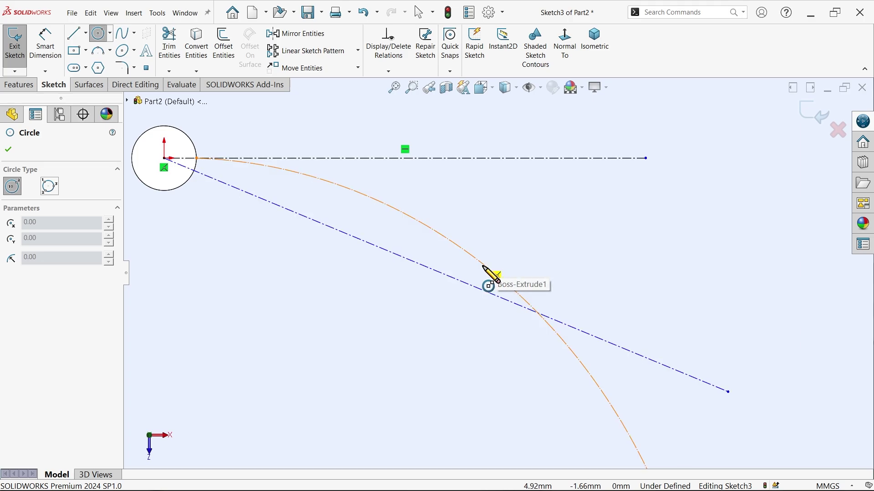
left_click(484, 264)
left_click(508, 272)
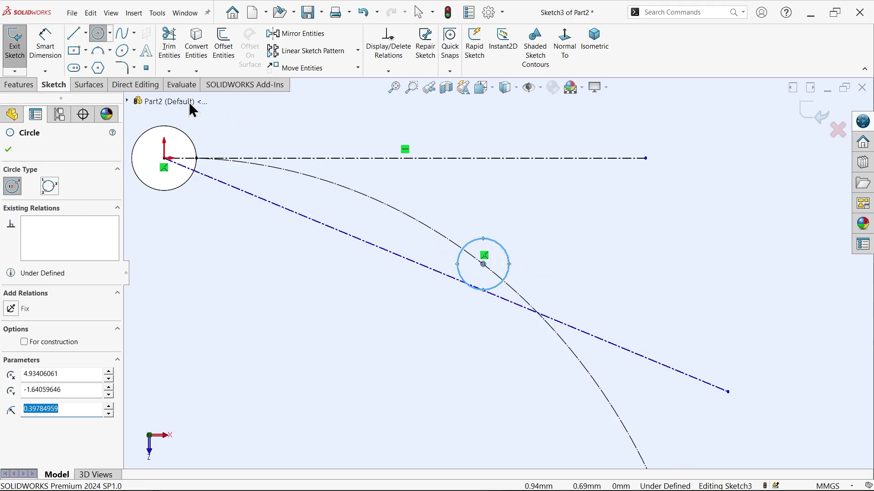
left_click(44, 51)
left_click(512, 281)
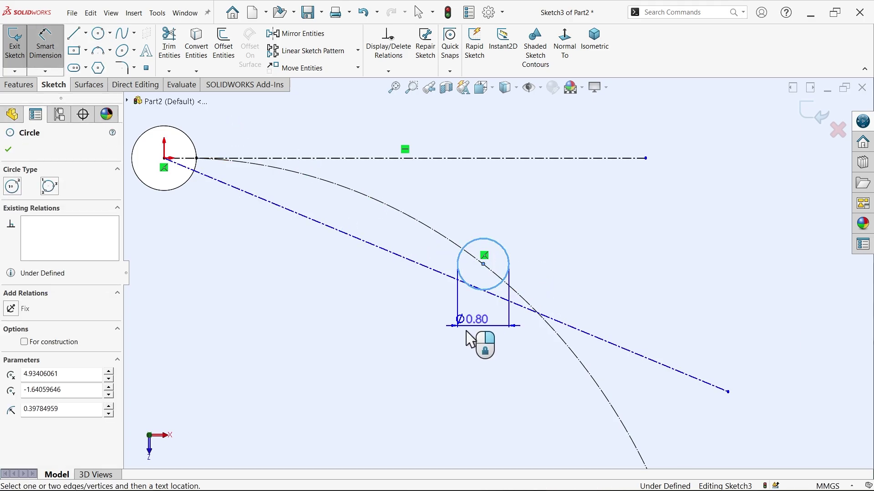
left_click(440, 353)
type("1")
key("Return")
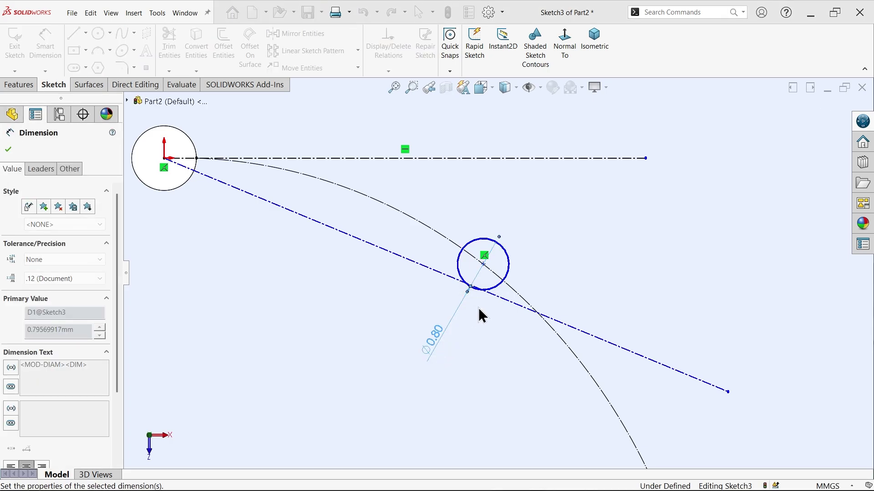
- Make the circle's centre coincident with the diagonal centerline
left_click(8, 149)
key("Escape")
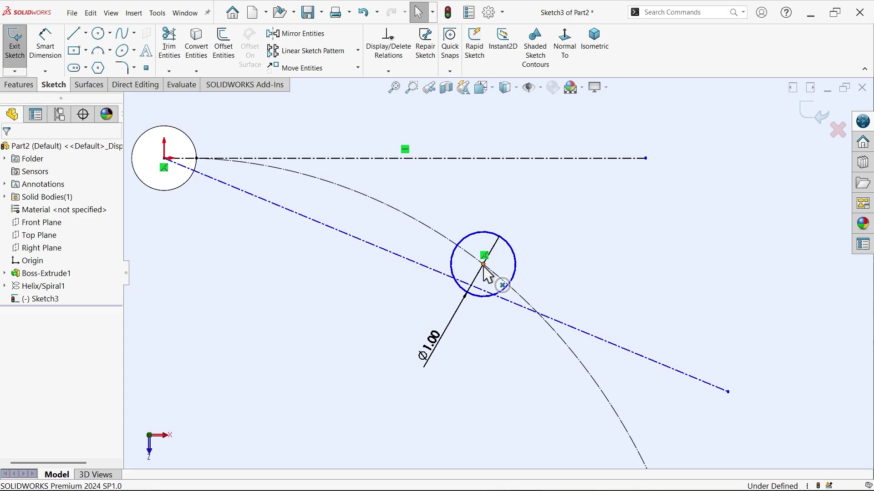
left_click(484, 265)
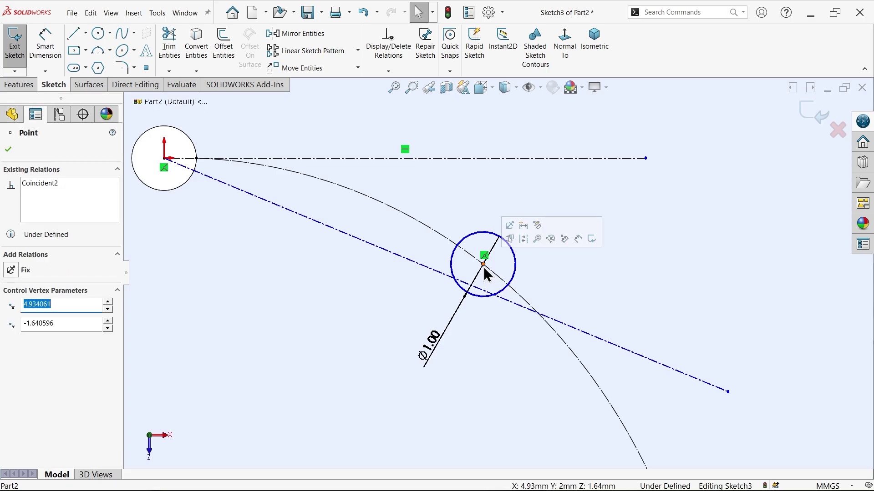
left_click(440, 274, "ctrl")
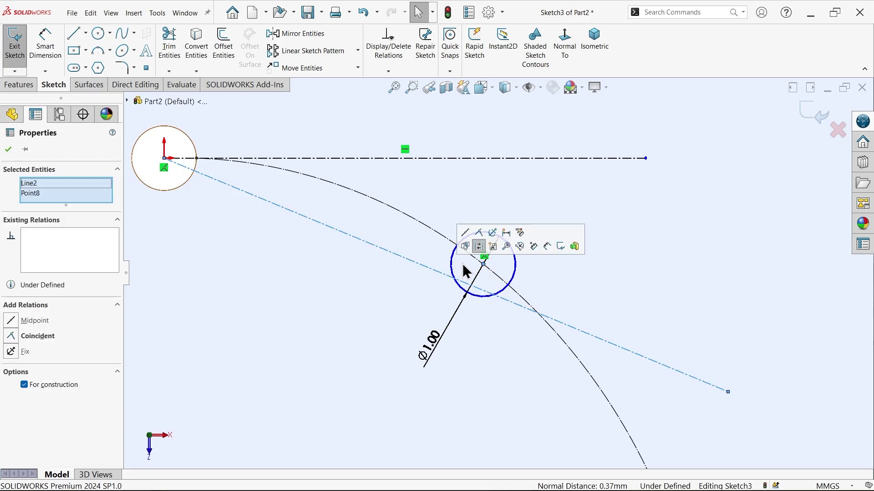
left_click(482, 233)
left_click(517, 214)
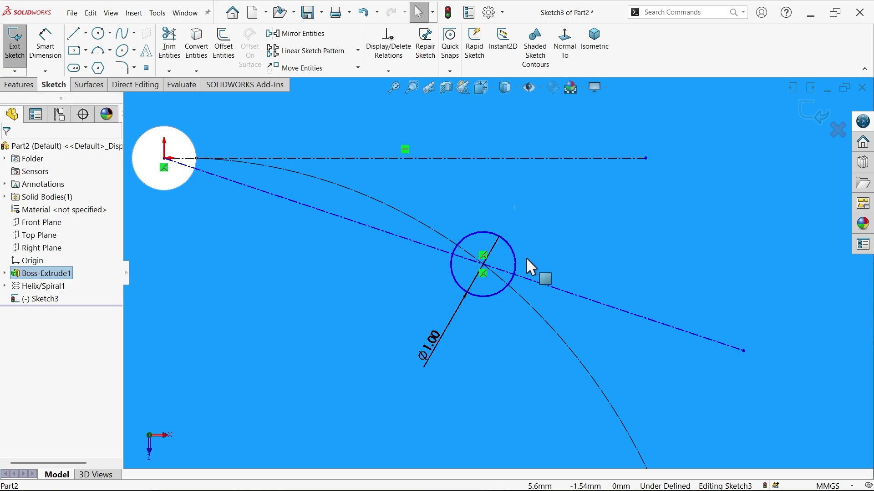
scroll(526, 264, "up", 2)
key("Escape")
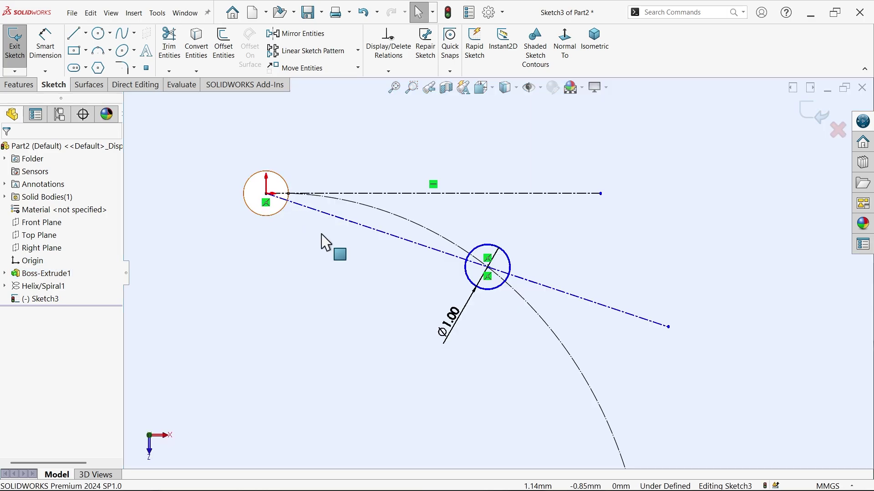
- Dimension the angle between the diagonal and horizontal centerlines to 15°
left_click(47, 55)
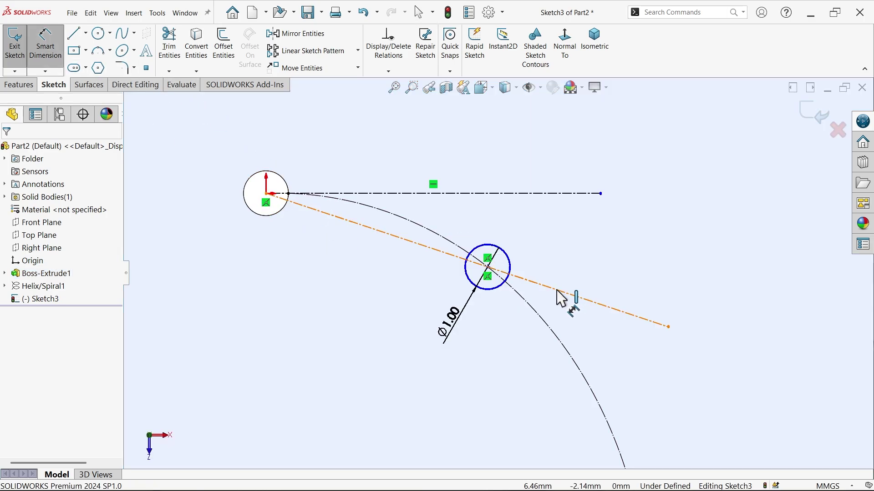
left_click(560, 291)
left_click(562, 194)
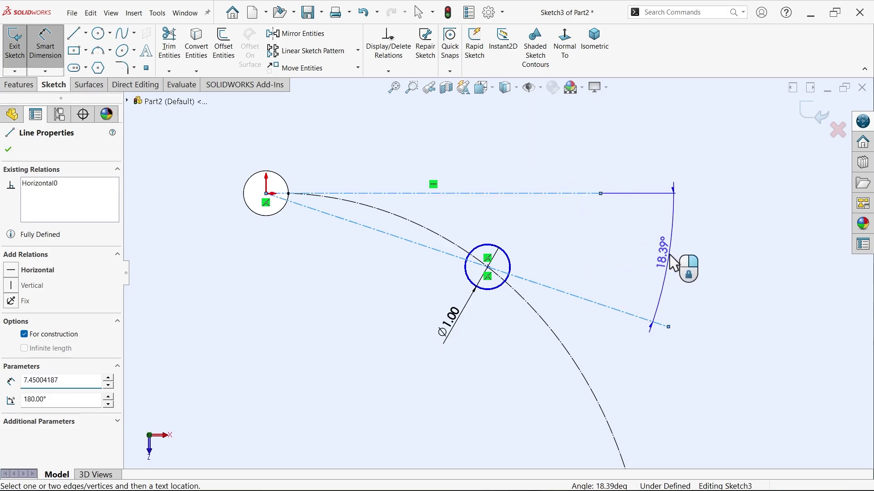
left_click(674, 264)
type("15")
key("Return")
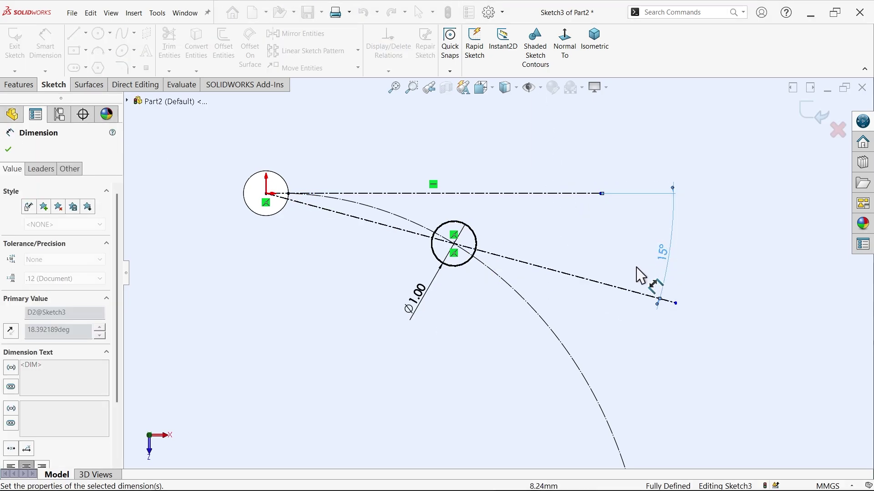
scroll(562, 266, "up", 4)
scroll(615, 293, "down", 2)
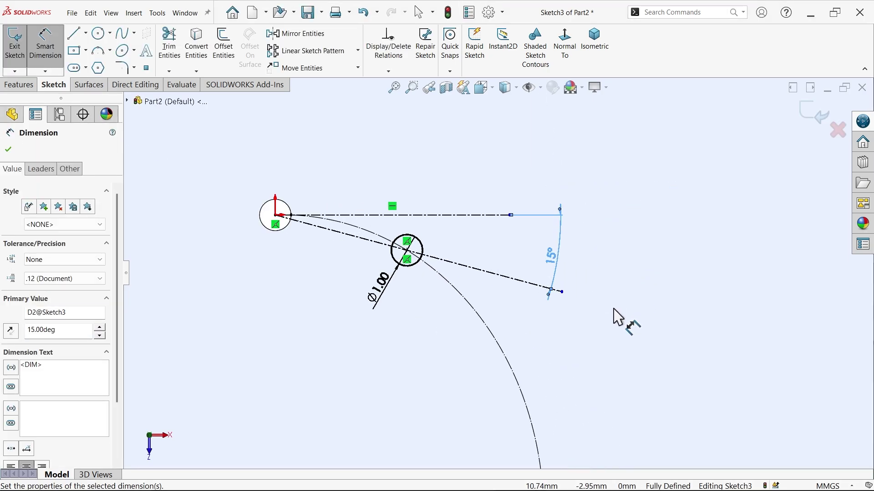
- Cut the 1 mm circle Through All the plate and view it in isometric
left_click(12, 151)
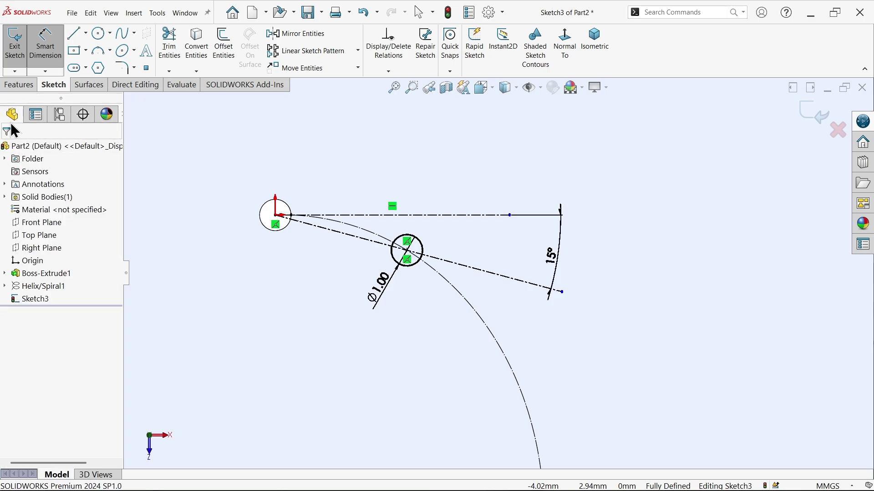
left_click(20, 85)
left_click(175, 45)
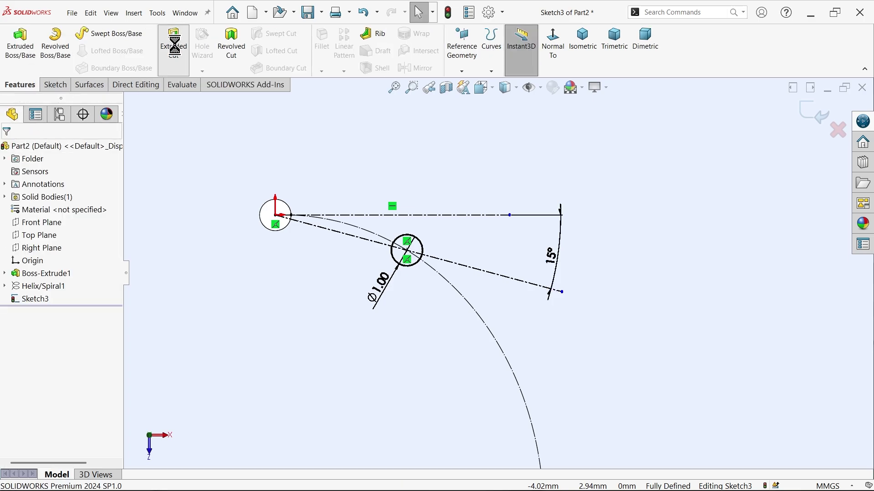
scroll(519, 257, "down", 6)
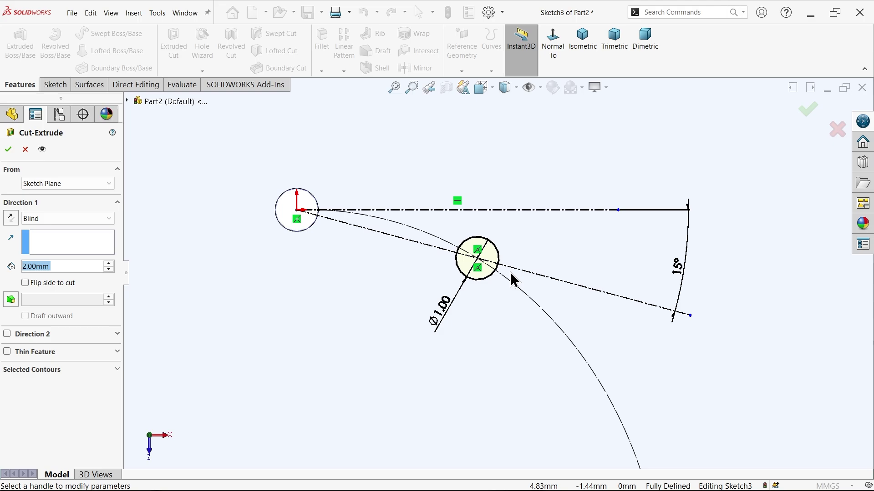
left_click(28, 221)
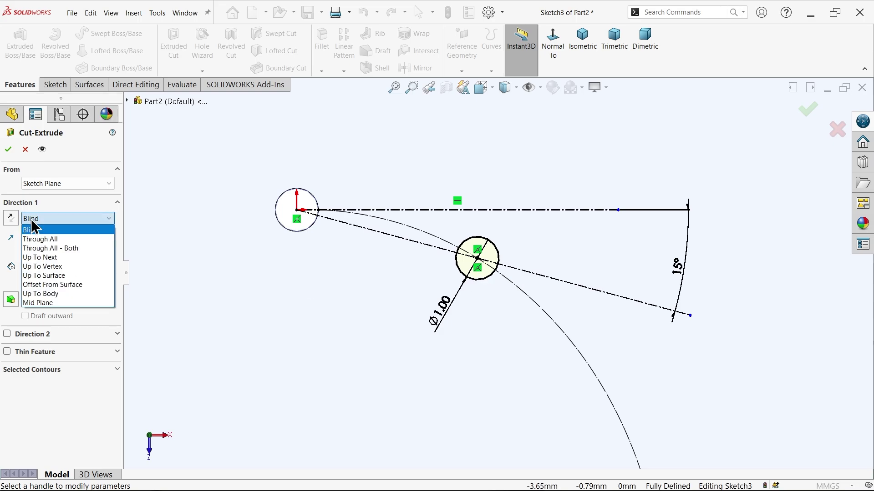
left_click(47, 239)
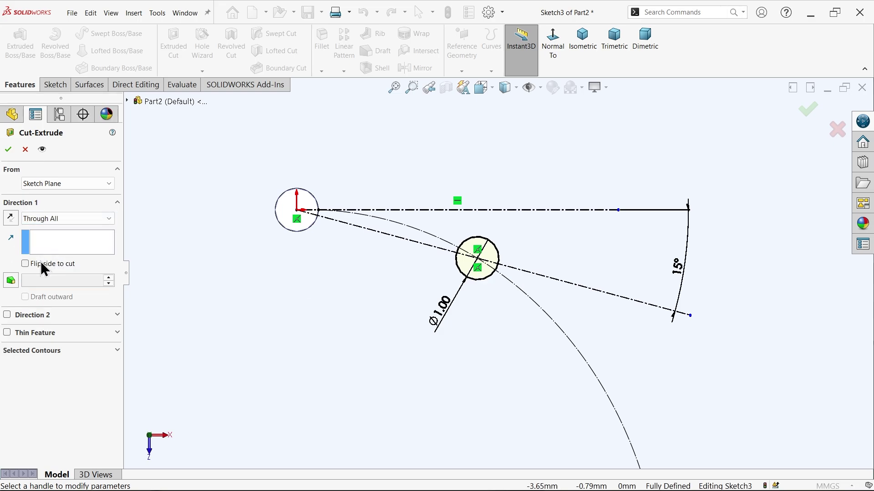
left_click(8, 149)
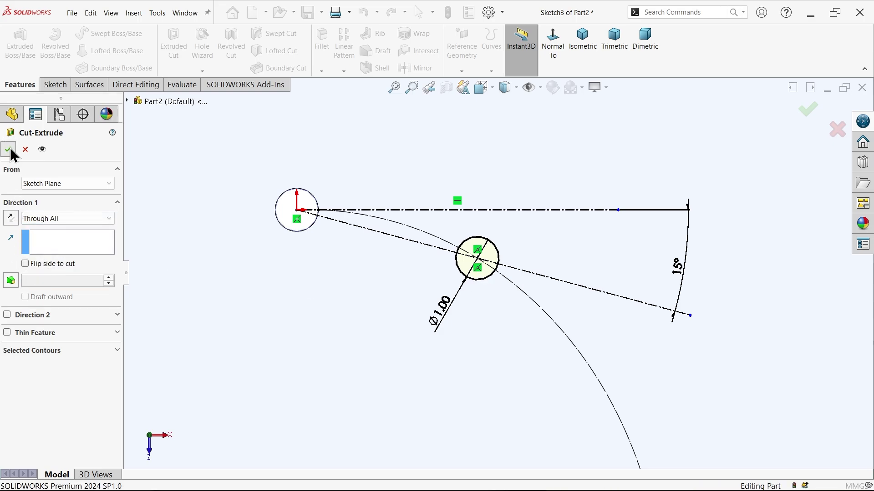
left_click(580, 45)
scroll(501, 278, "down", 5)
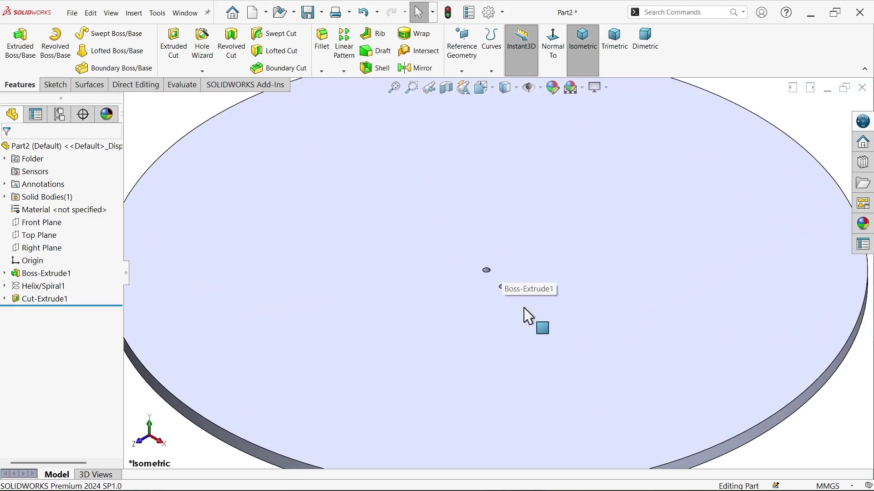
scroll(525, 314, "up", 5)
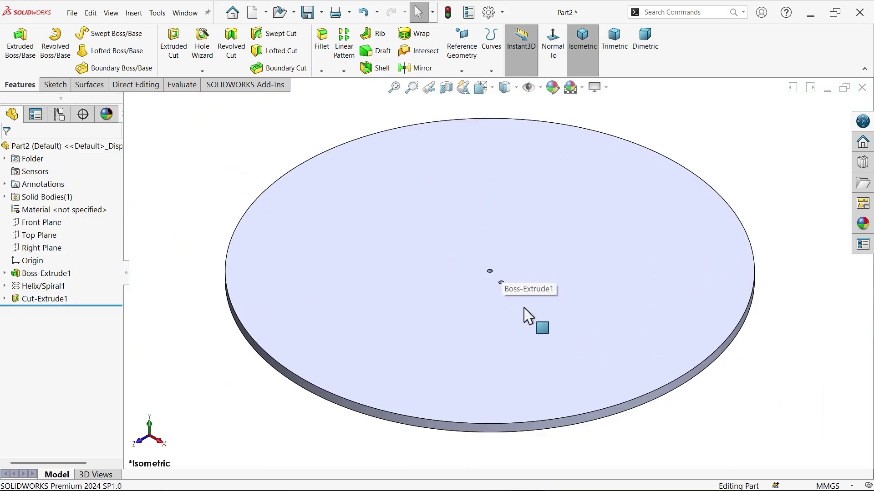
- Start a Variable Pattern with Cut-Extrude1 picked from the flyout tree as the feature
left_click(344, 71)
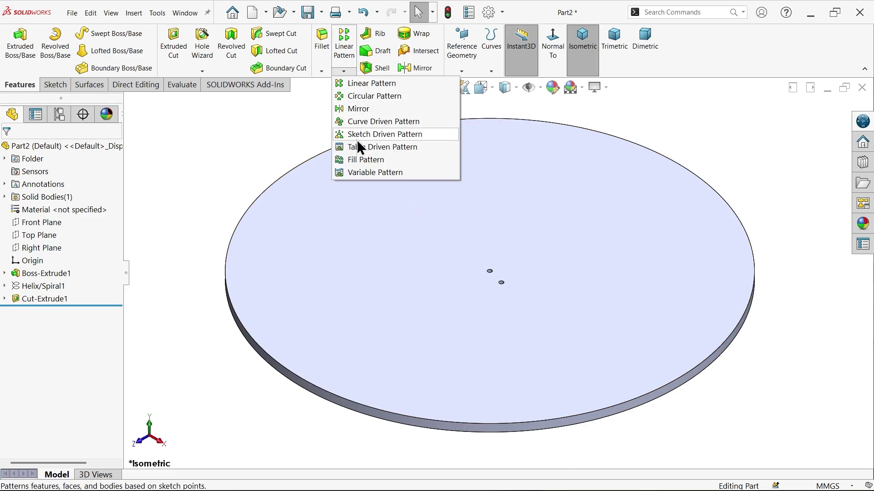
left_click(378, 175)
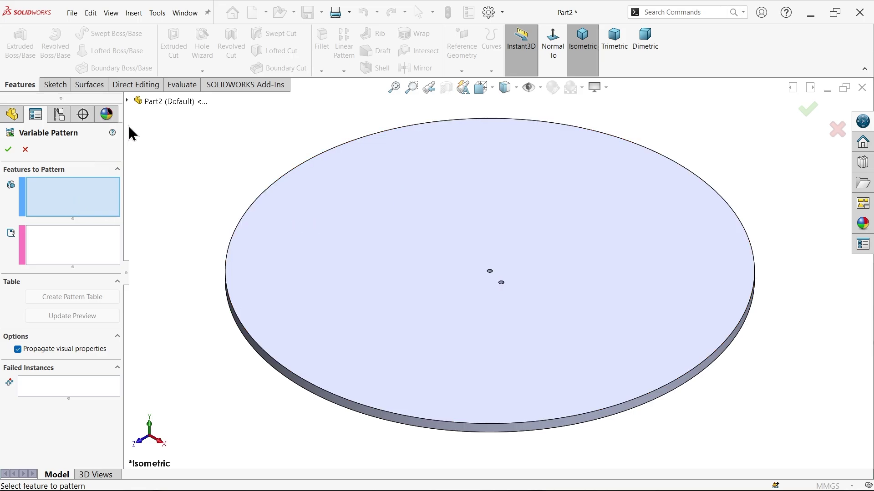
left_click(130, 102)
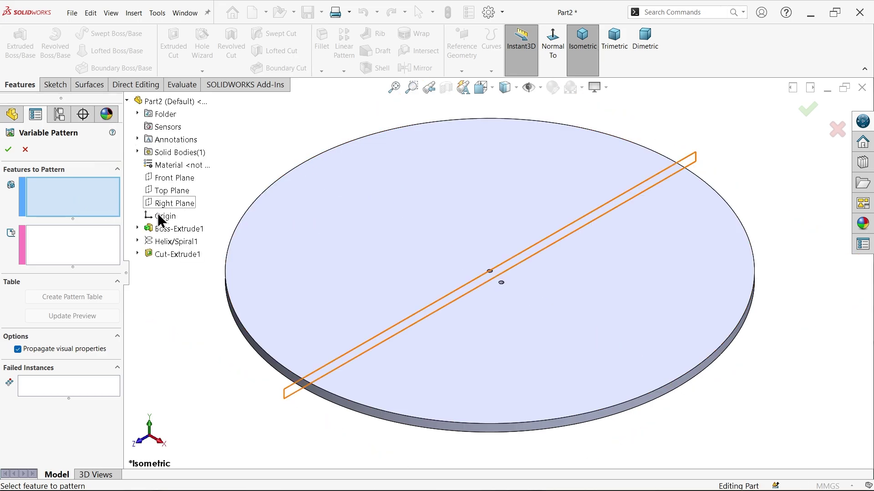
left_click(173, 257)
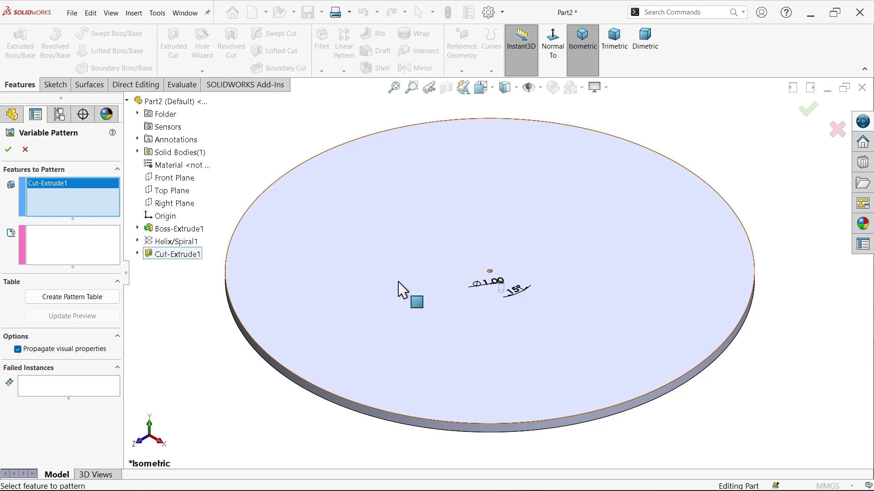
scroll(510, 293, "down", 5)
scroll(528, 293, "down", 2)
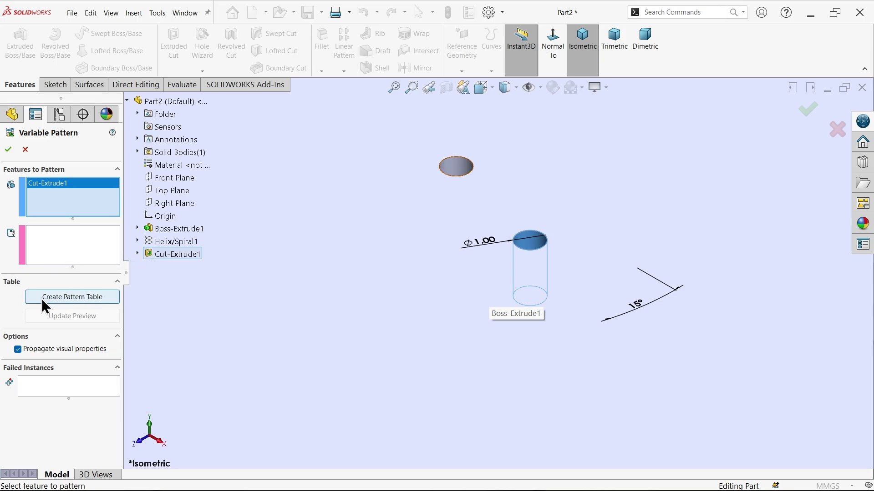
- Add the Ø1.00 hole diameter and 15° Sketch3 angle as Pattern Table columns
left_click(75, 297)
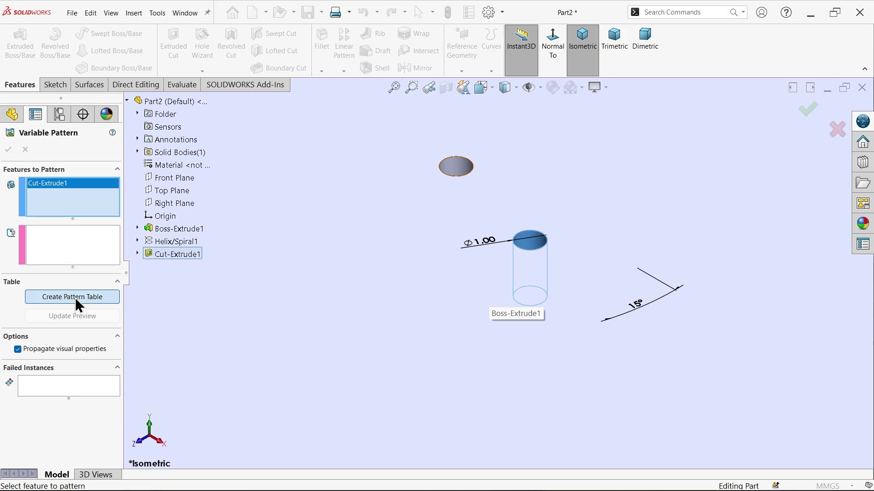
left_click_drag(422, 79, 212, 67)
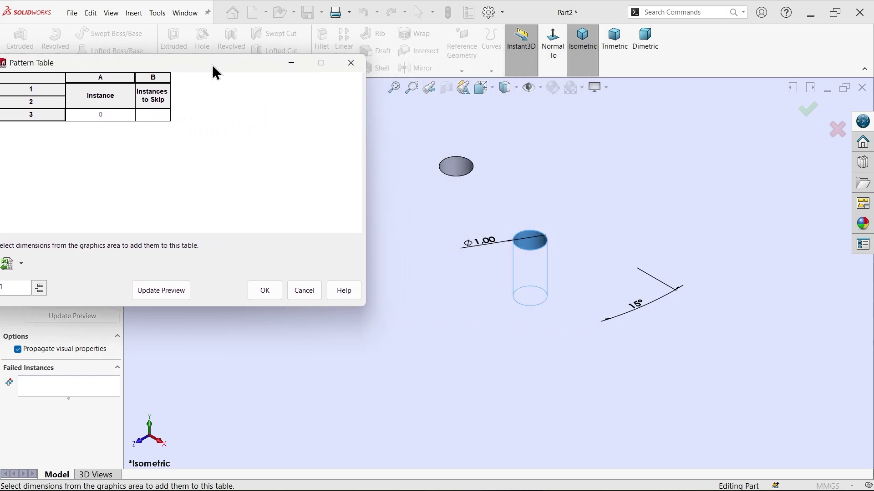
left_click(484, 246)
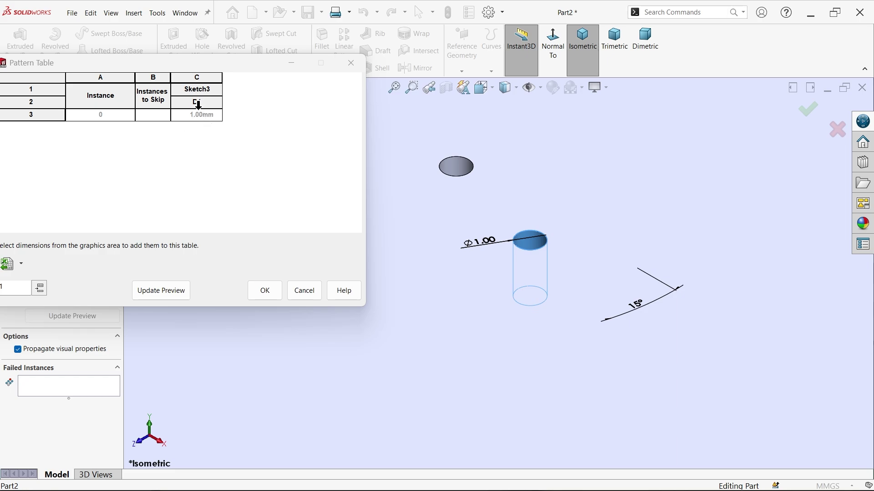
left_click(638, 306)
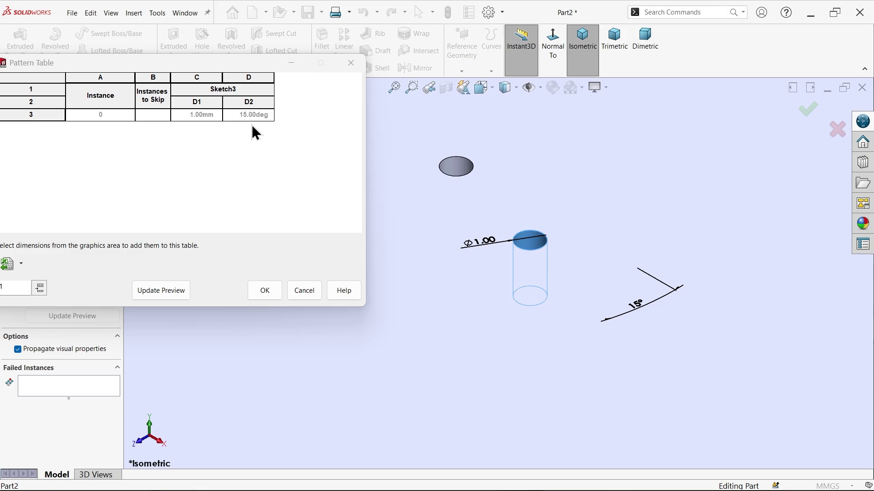
left_click_drag(245, 67, 386, 96)
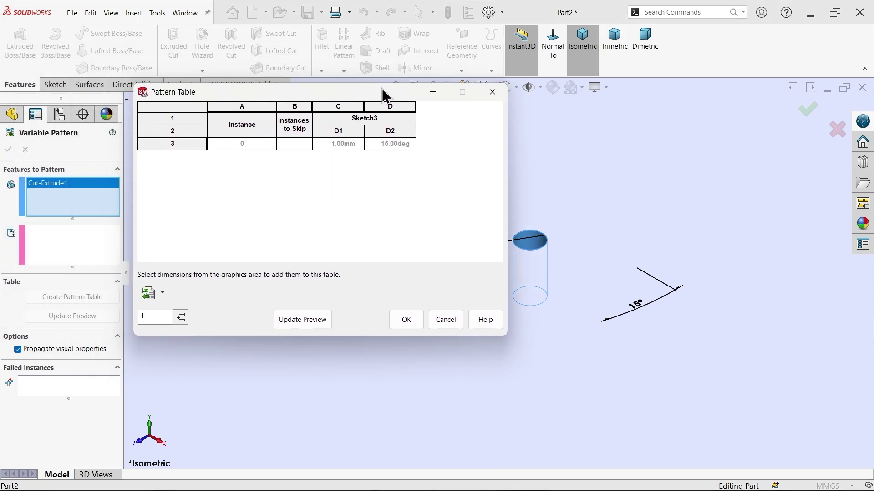
- Check the reference drawing's hole table in Photos, then minimize it
mouse_move(345, 484)
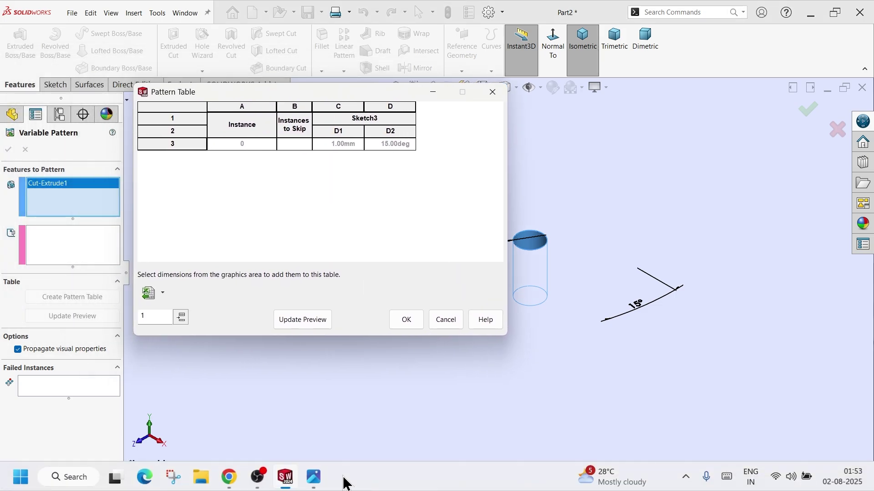
left_click(313, 476)
scroll(491, 191, "up", 3)
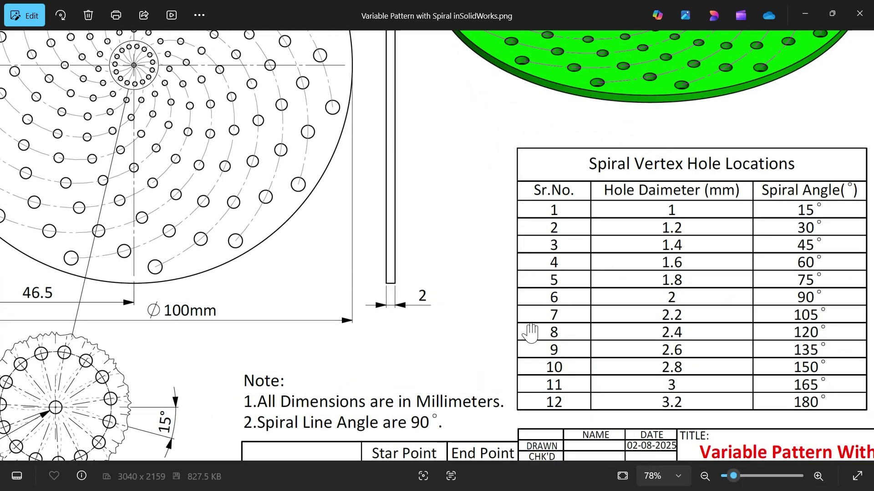
left_click(804, 14)
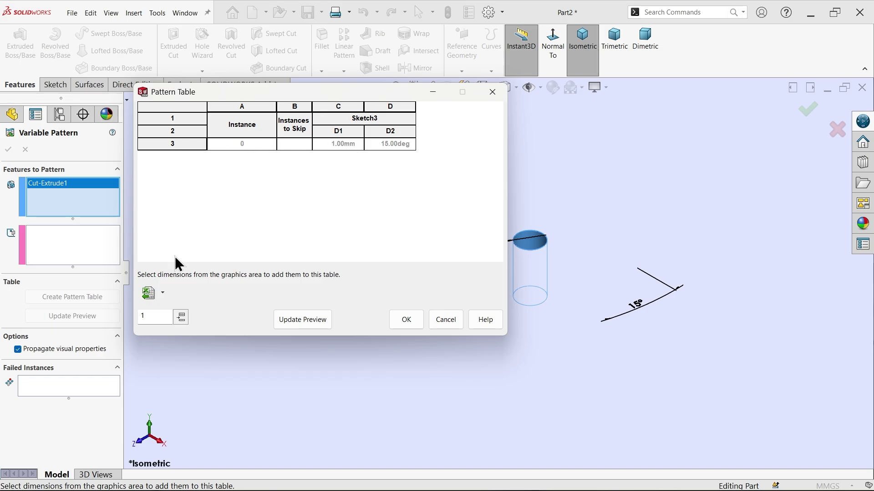
- Add eleven instance rows (1 through 11) to the Pattern Table
left_click(182, 318)
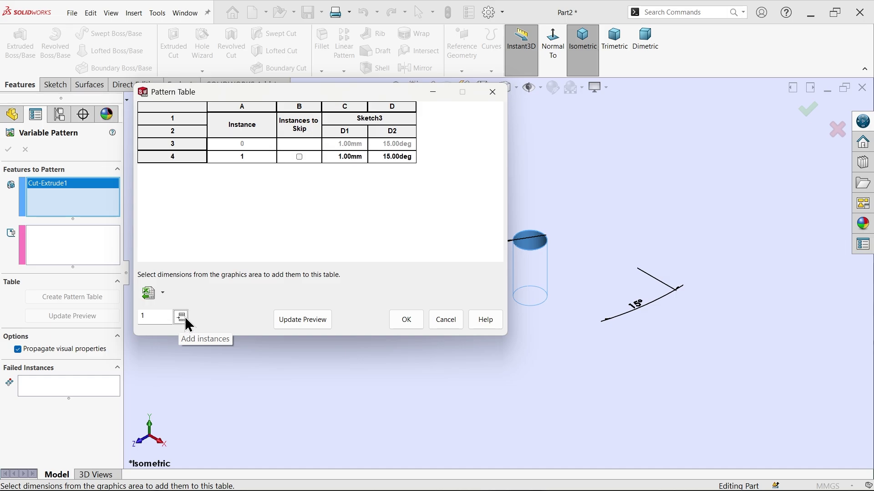
left_click(181, 317)
left_click(181, 317)
left_click(181, 317)
left_click(182, 317)
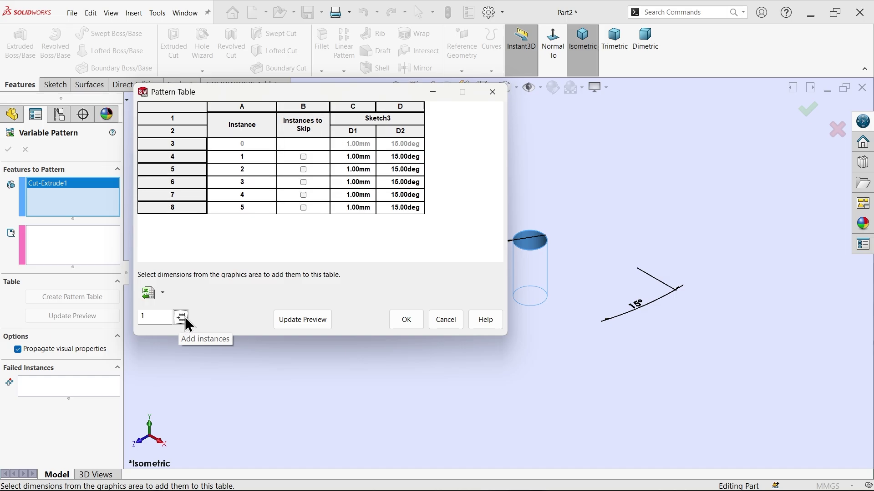
left_click(182, 317)
left_click(185, 318)
left_click(185, 317)
left_click(185, 317)
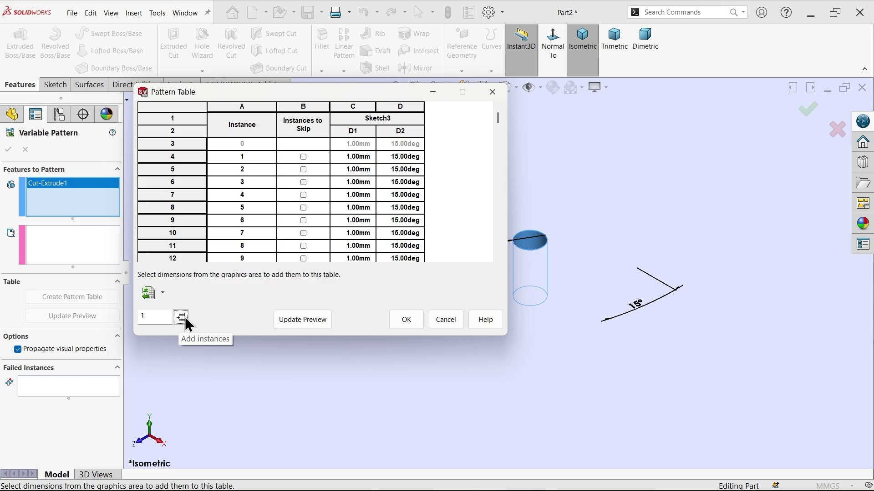
left_click(185, 317)
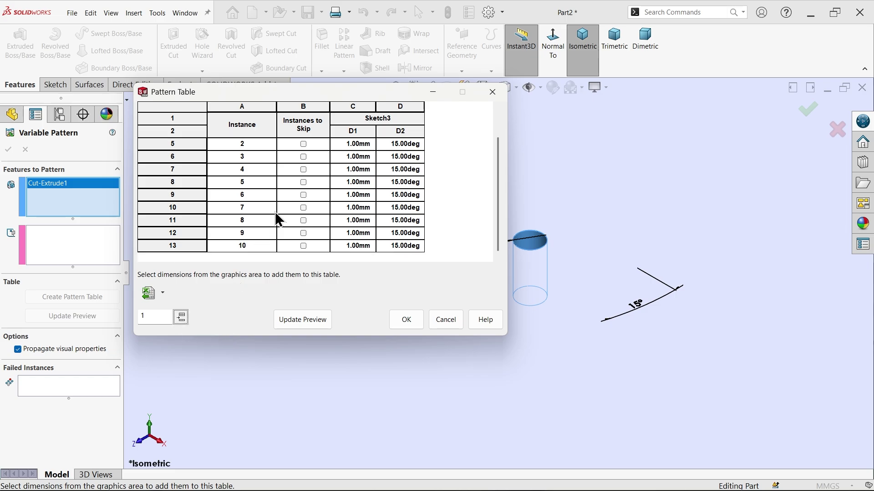
left_click(182, 318)
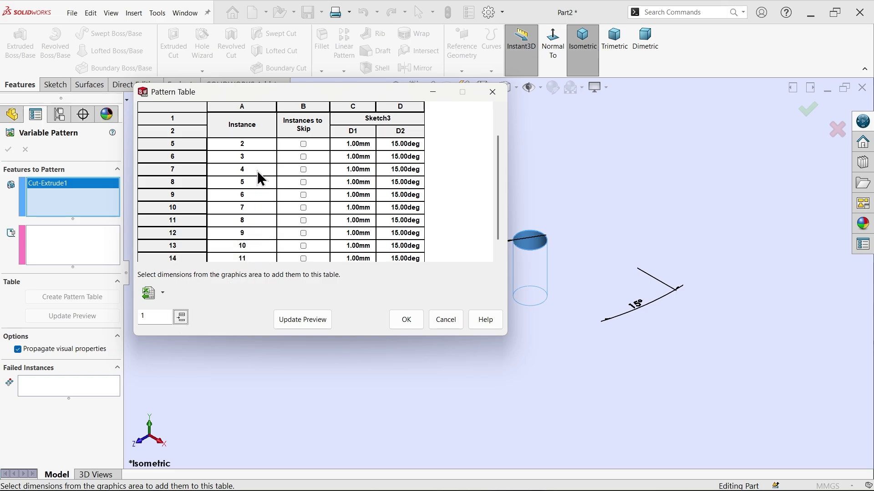
scroll(260, 168, "up", 1)
scroll(249, 153, "down", 1)
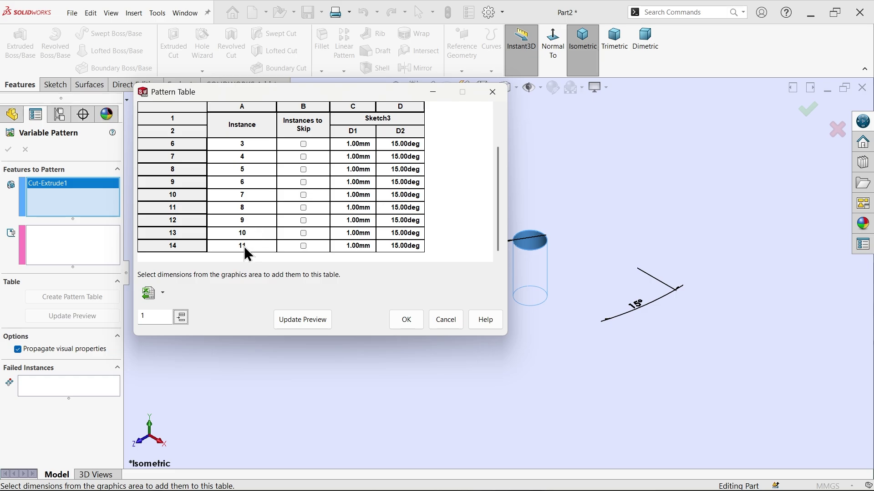
scroll(256, 158, "up", 1)
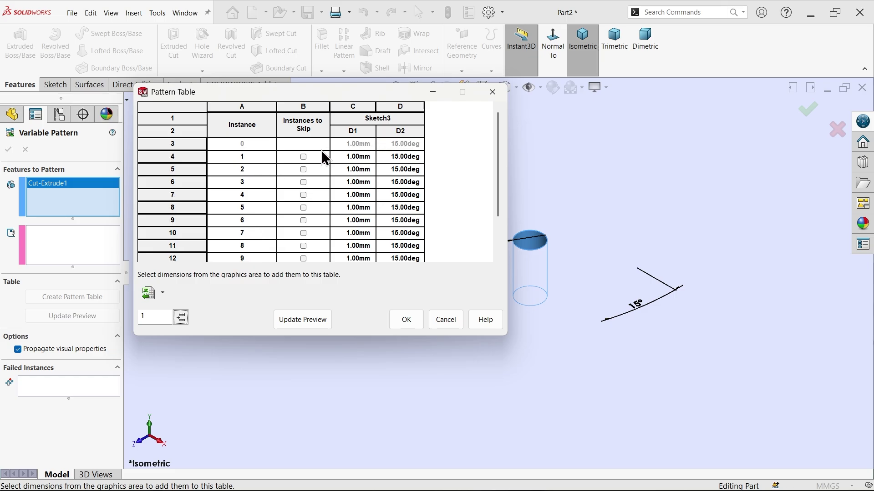
- Set instance 1's D1 to 1.2 mm and fill the series down to 3.20 mm in 0.2 mm steps
left_click(358, 161)
double_click(357, 158)
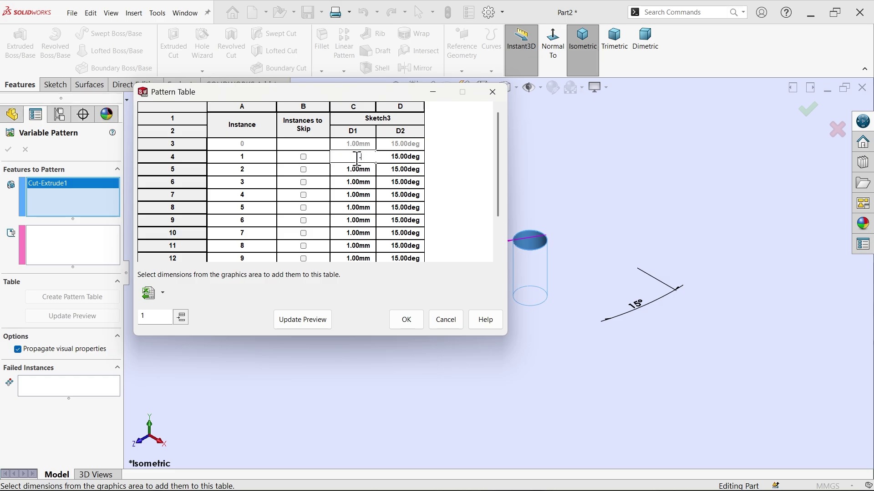
type("1.2")
left_click(361, 168)
left_click_drag(362, 144, 363, 157)
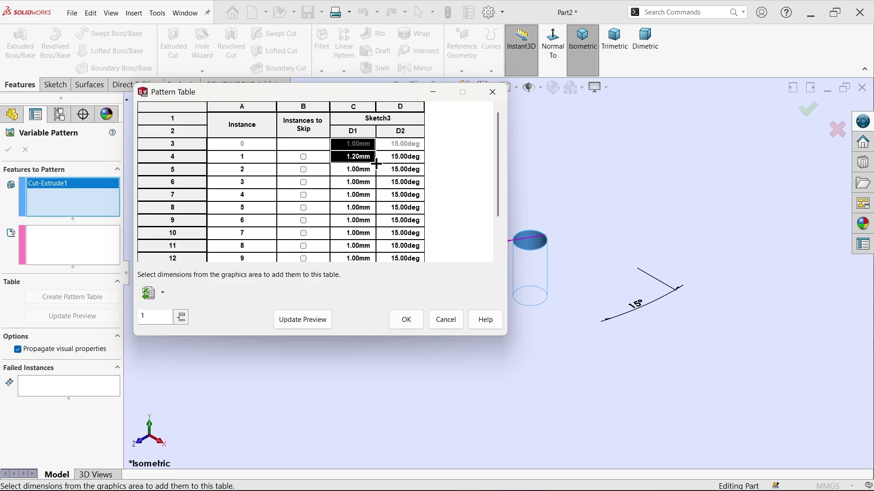
key("ctrl+c")
left_click_drag(375, 163, 374, 263)
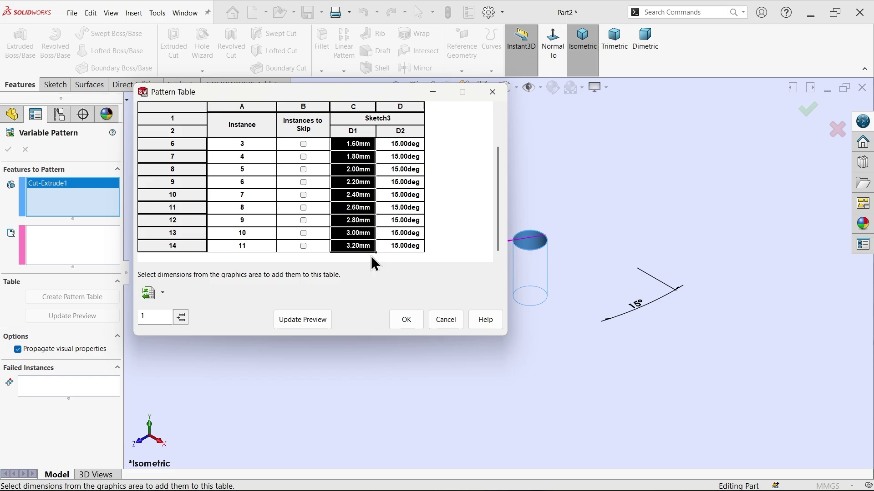
scroll(359, 211, "up", 1)
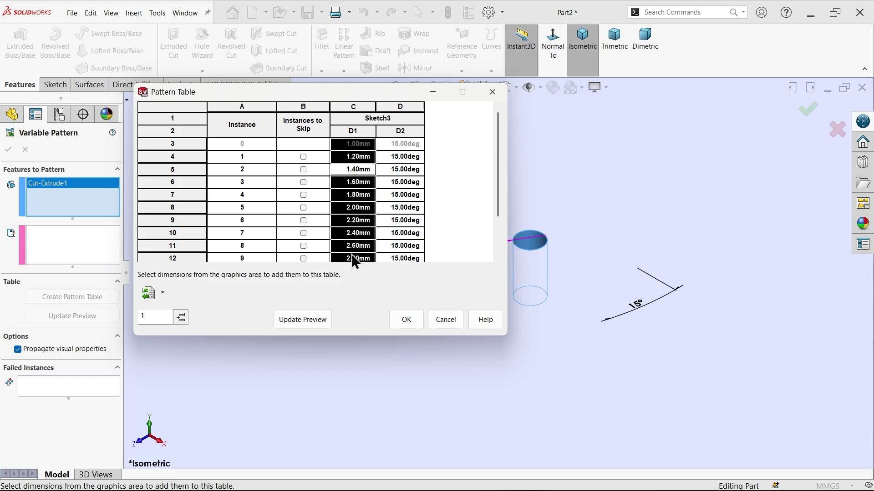
left_click(406, 143)
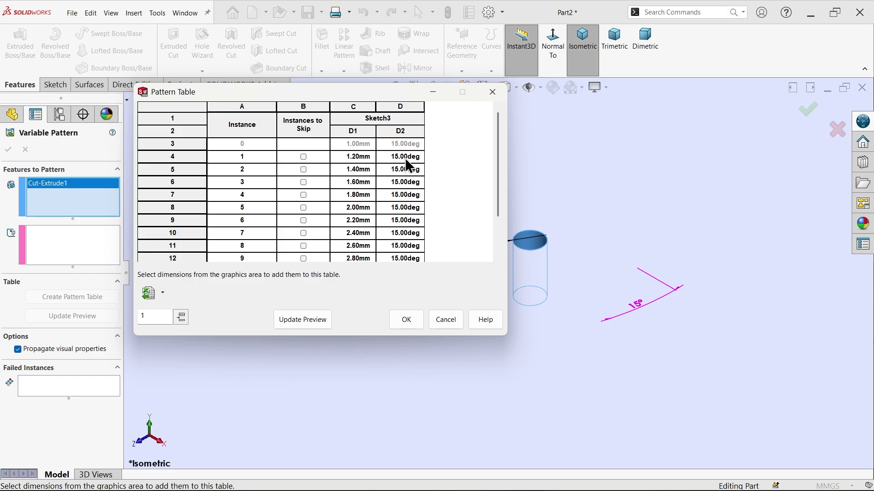
- Enter 30° for instance 1's D2 and fill the angles down to 180° in 15° steps
type("30")
key("Return")
left_click_drag(401, 144, 408, 162)
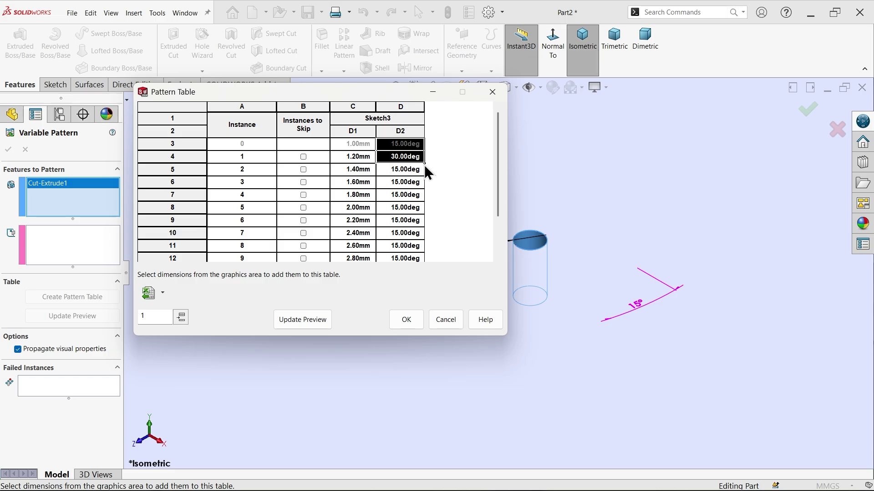
left_click_drag(425, 163, 404, 259)
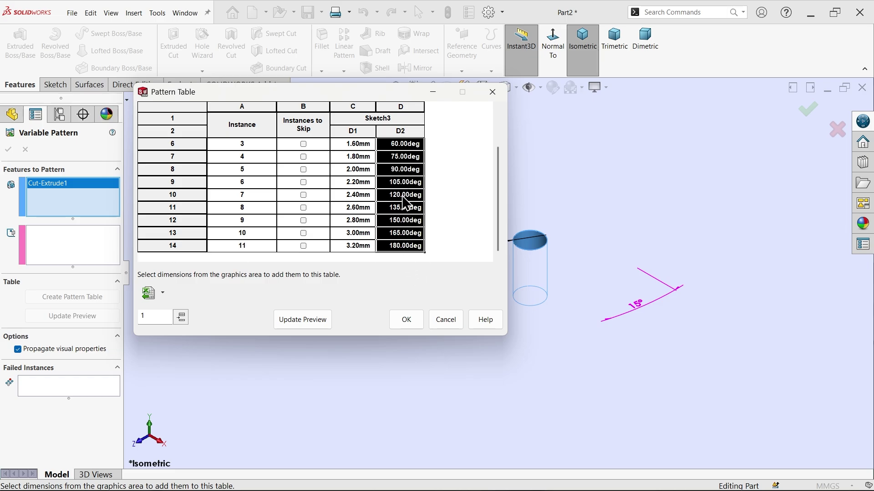
scroll(399, 205, "up", 1)
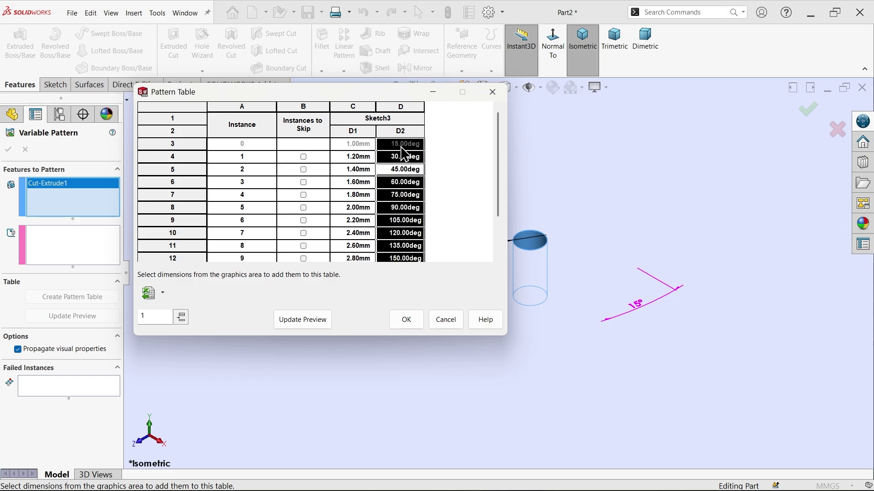
scroll(407, 173, "down", 1)
scroll(367, 187, "up", 1)
scroll(356, 145, "down", 1)
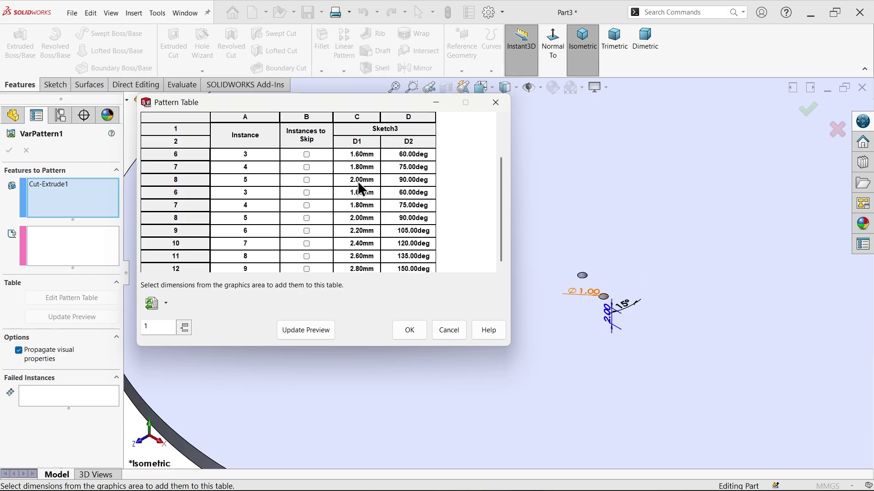
- Preview the twelve growing holes, accept VarPattern1, and orbit to inspect the plate
scroll(378, 207, "down", 1)
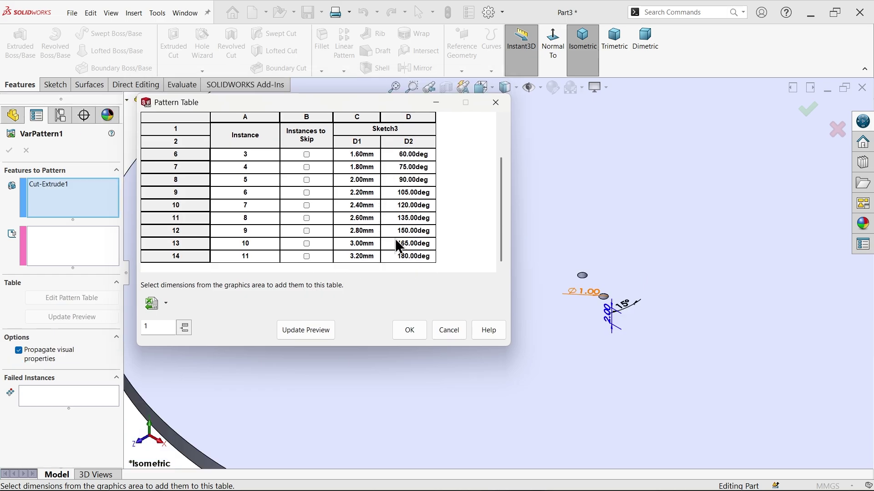
scroll(371, 249, "up", 1)
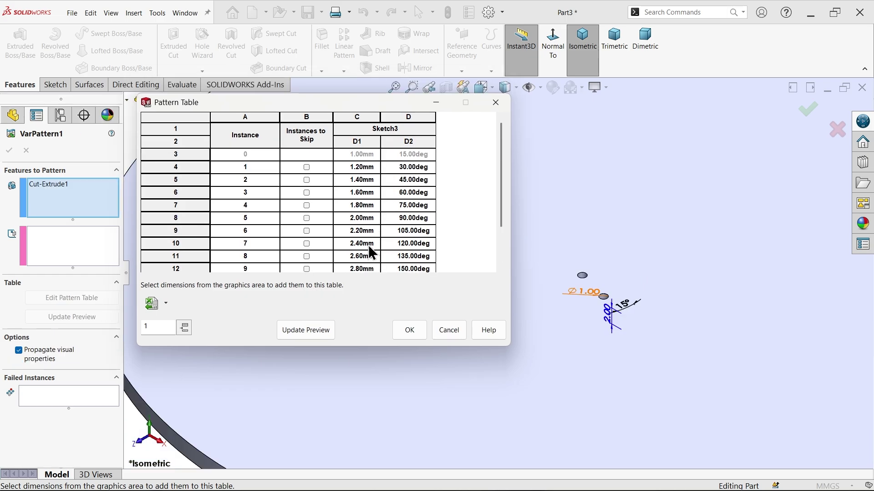
left_click(309, 337)
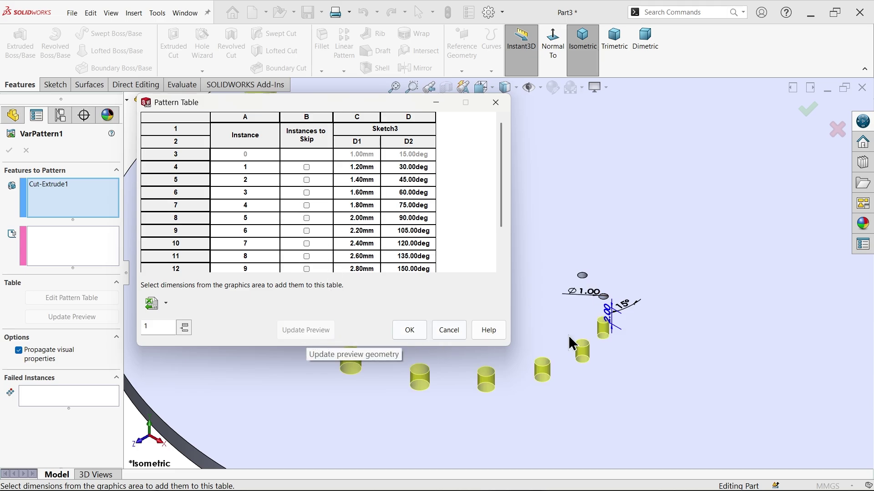
scroll(588, 203, "up", 5)
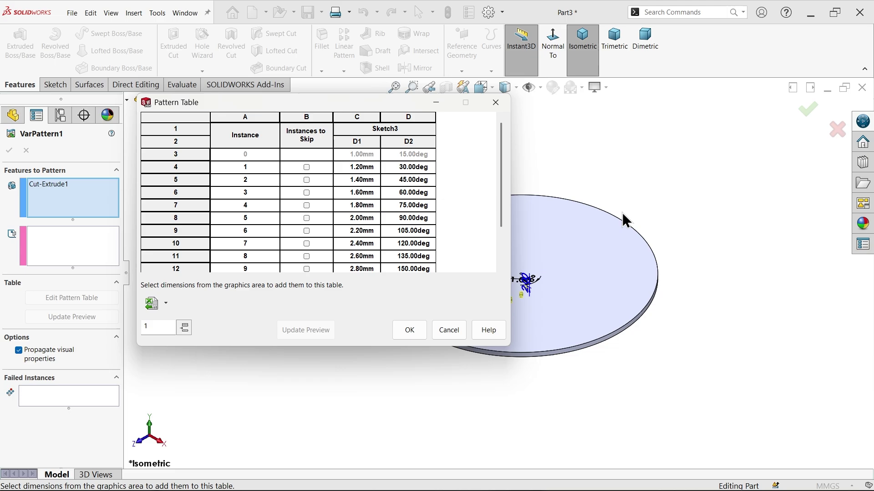
scroll(455, 257, "down", 1)
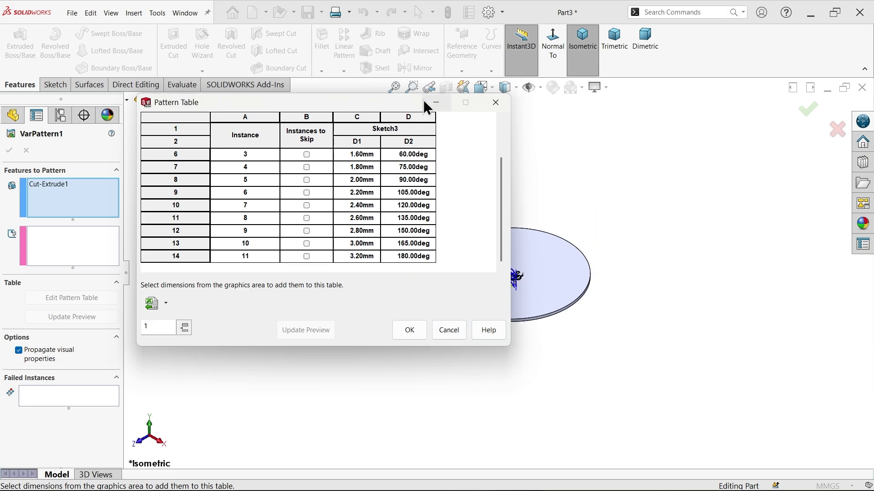
left_click_drag(378, 99, 283, 97)
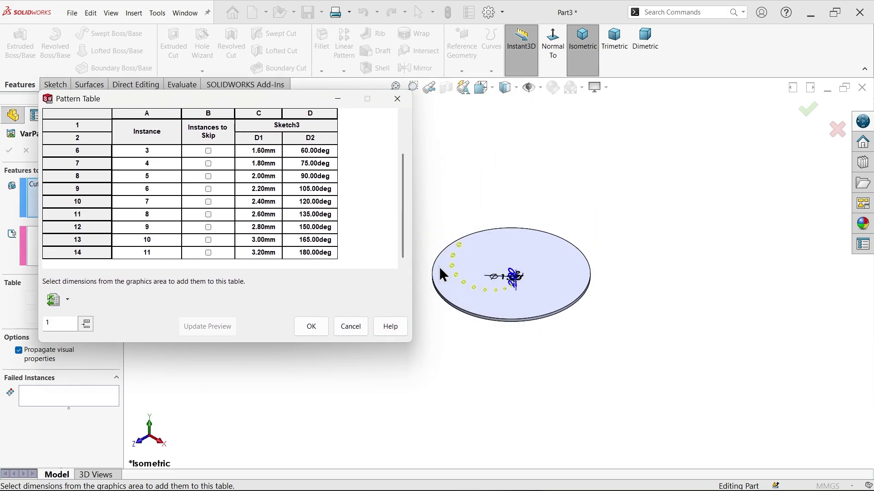
scroll(442, 275, "down", 3)
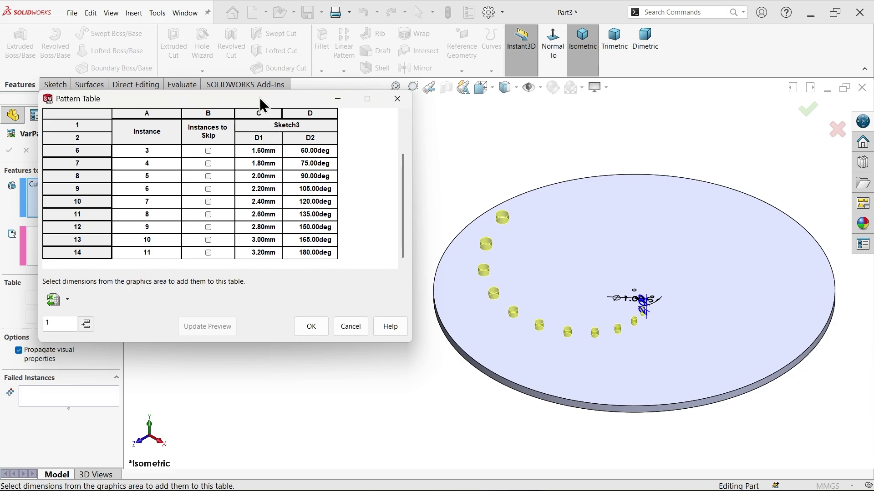
left_click_drag(263, 104, 375, 108)
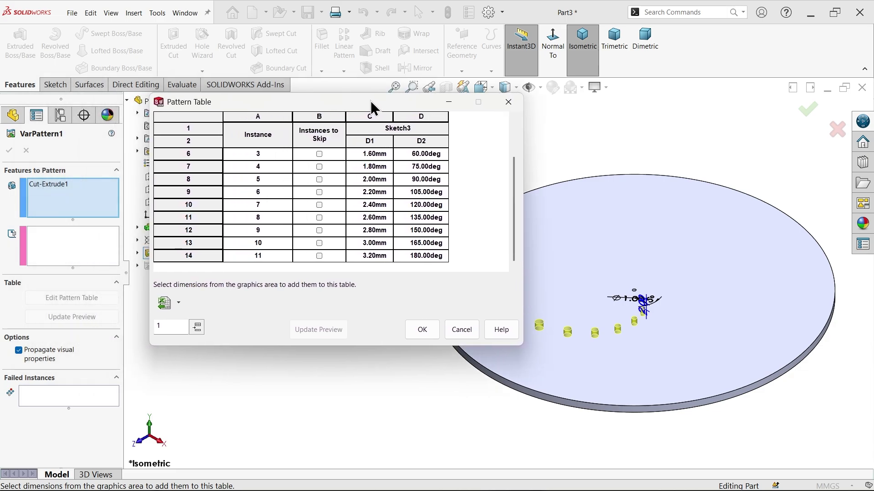
left_click(422, 342)
scroll(668, 328, "down", 3)
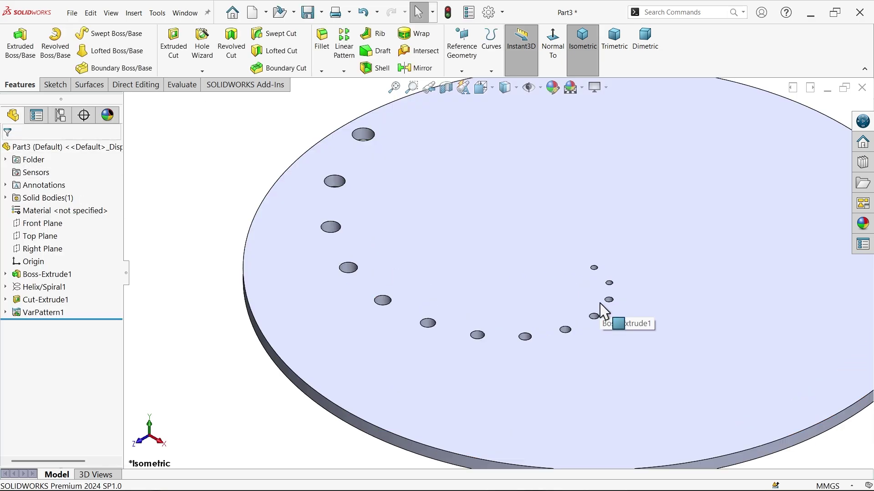
scroll(601, 313, "up", 2)
middle_click_drag(616, 287, 620, 297)
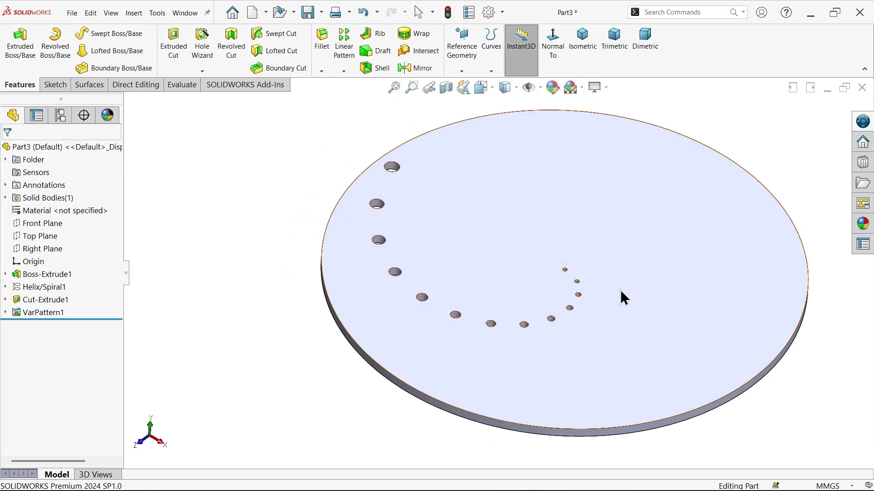
- Start a Circular Pattern about the plate's outer edge; VarPattern1 as feature gives an error
left_click(344, 72)
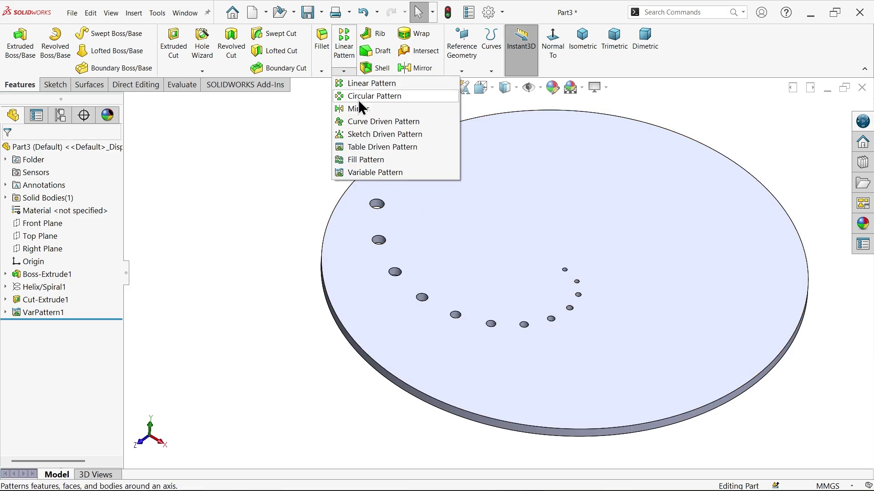
left_click(360, 101)
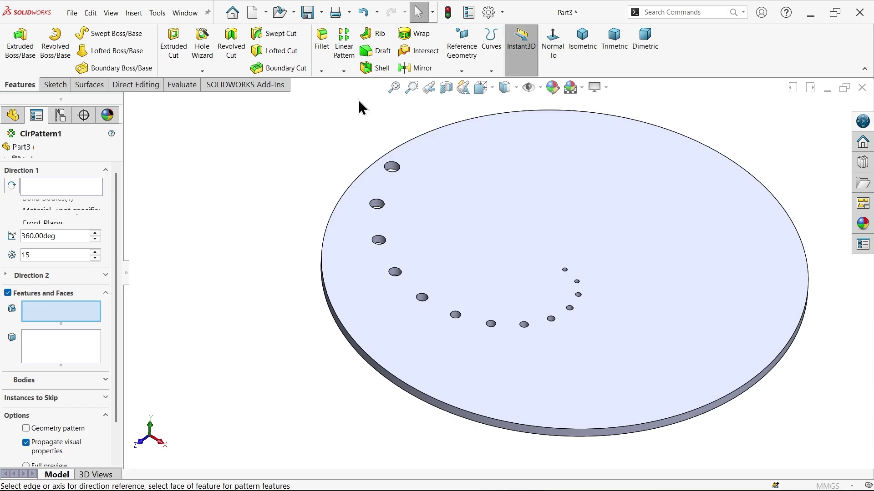
left_click(63, 188)
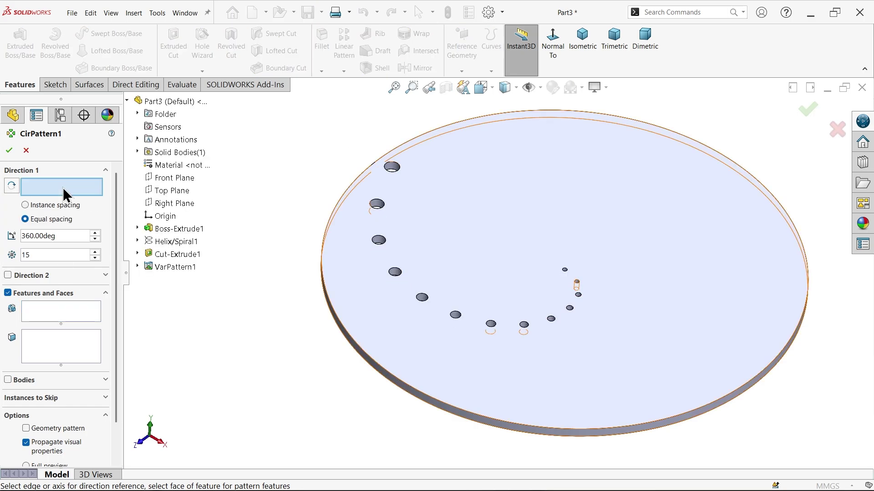
left_click(359, 185)
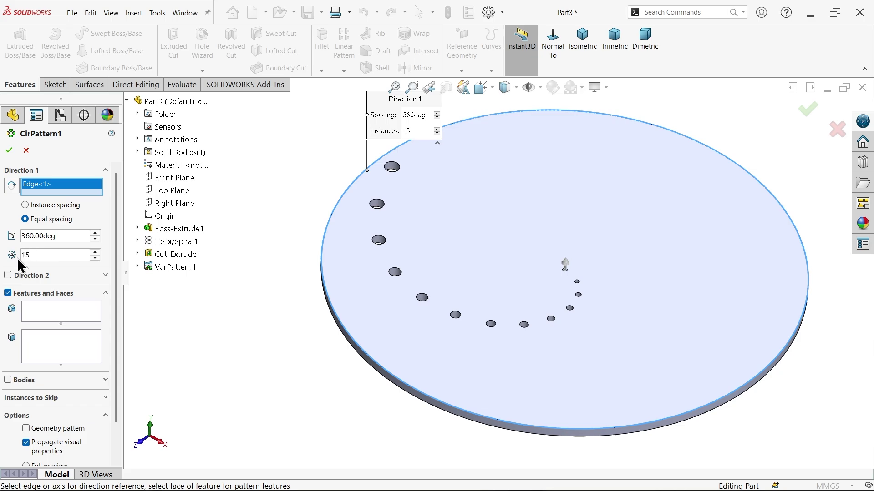
left_click(50, 313)
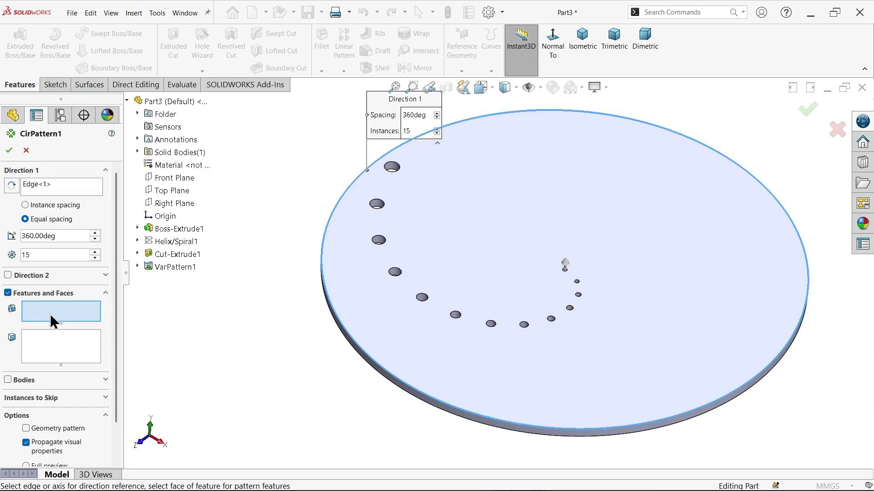
left_click(175, 267)
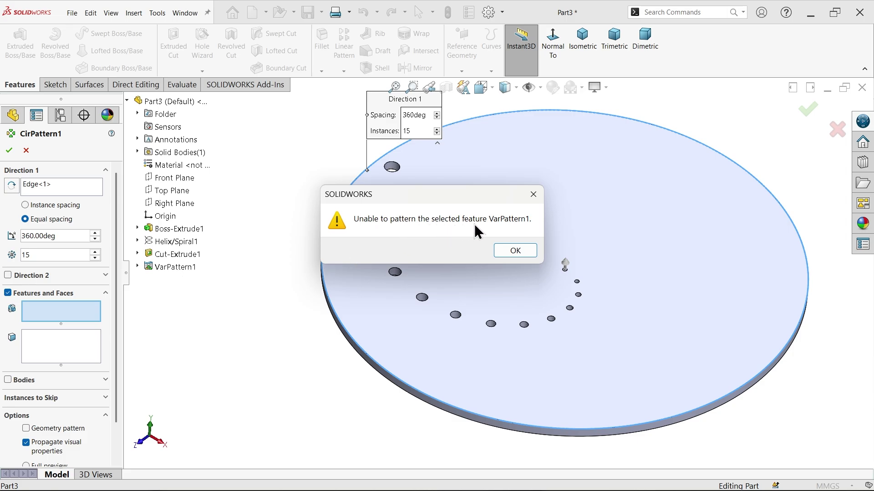
left_click(514, 250)
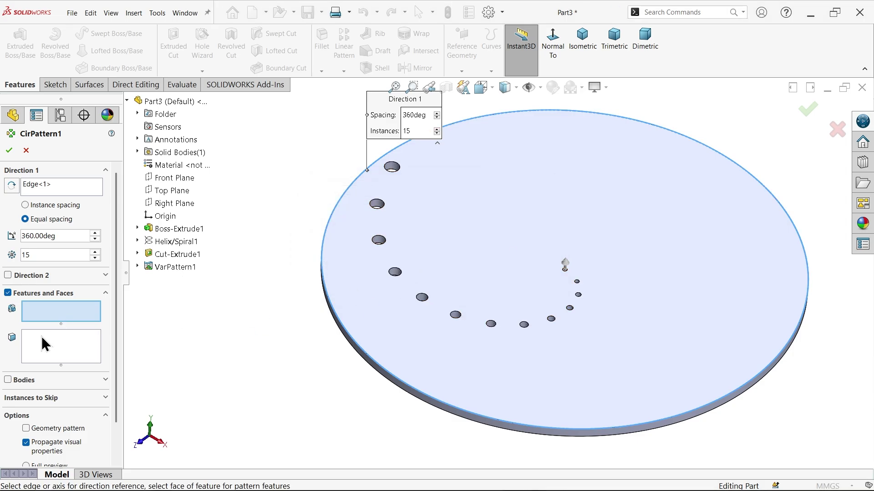
- Select the first six spiral hole faces as faces to pattern
left_click(40, 342)
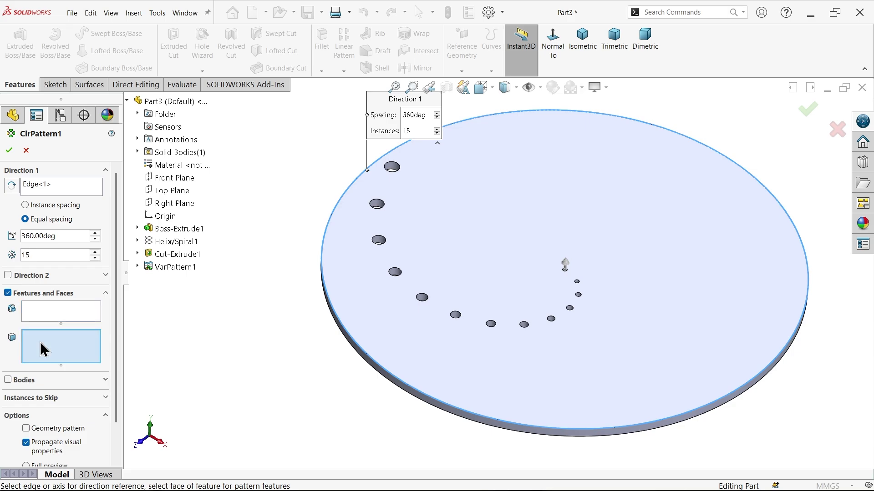
scroll(560, 273, "down", 5)
scroll(566, 253, "down", 3)
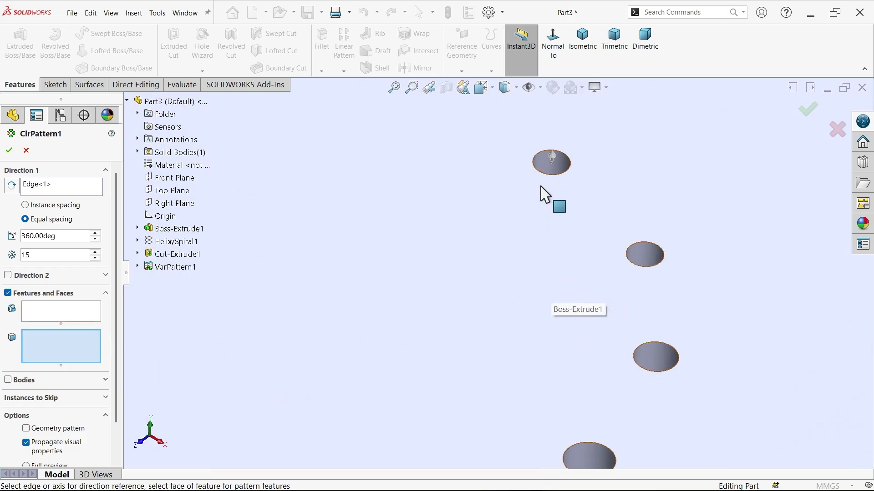
left_click(649, 261)
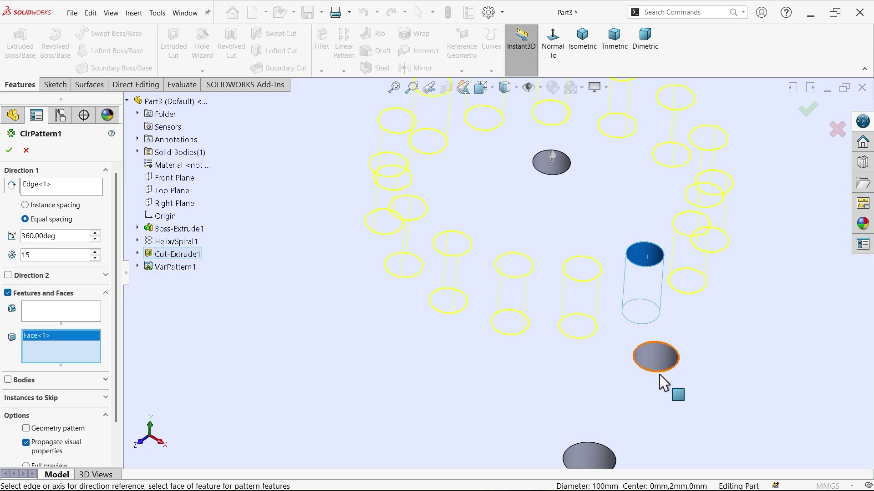
left_click(660, 364)
scroll(587, 383, "up", 5)
scroll(531, 346, "down", 3)
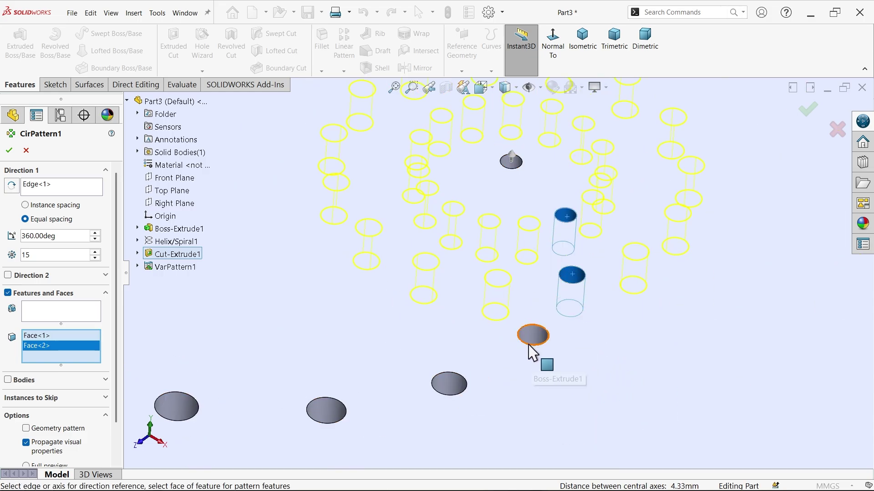
left_click(530, 340)
left_click(447, 386)
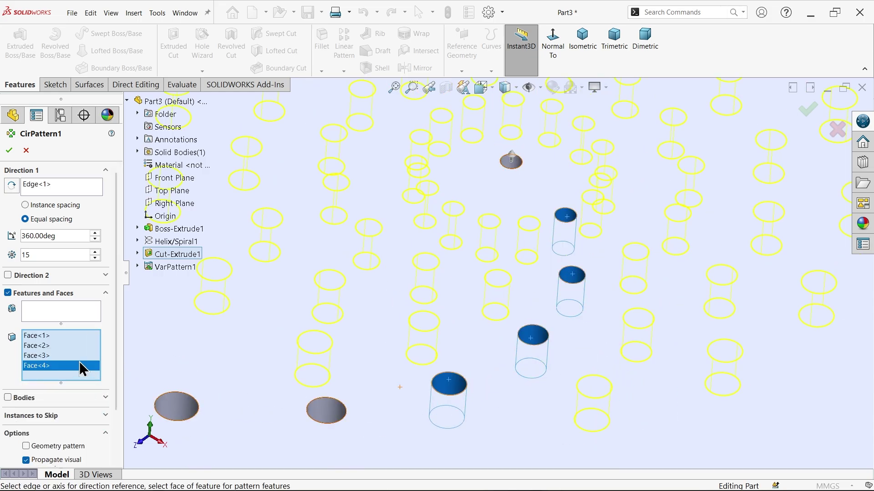
left_click(333, 411)
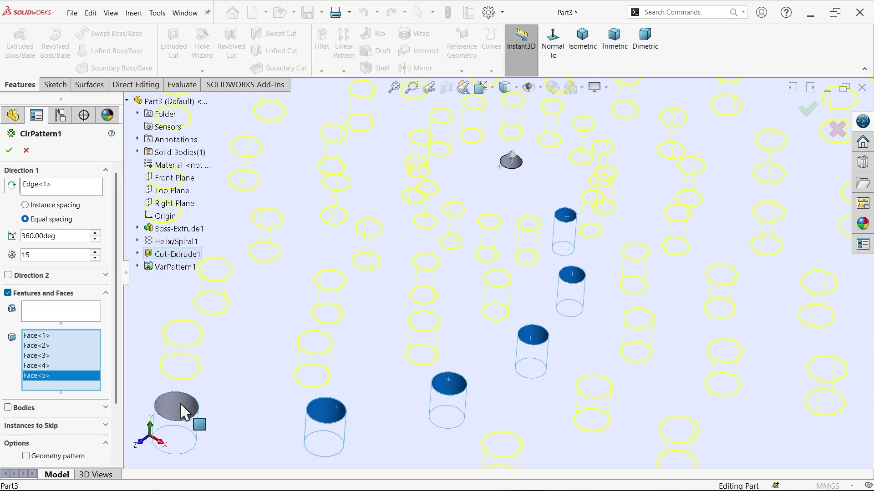
left_click(178, 409)
scroll(390, 399, "up", 4)
scroll(383, 264, "down", 4)
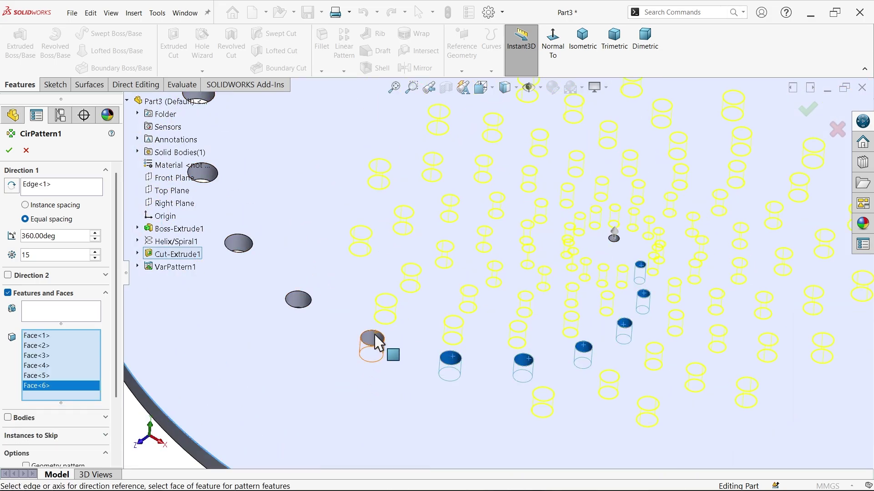
- Add the remaining six hole faces and accept 15 instances over 360°
left_click(371, 340)
left_click(299, 302)
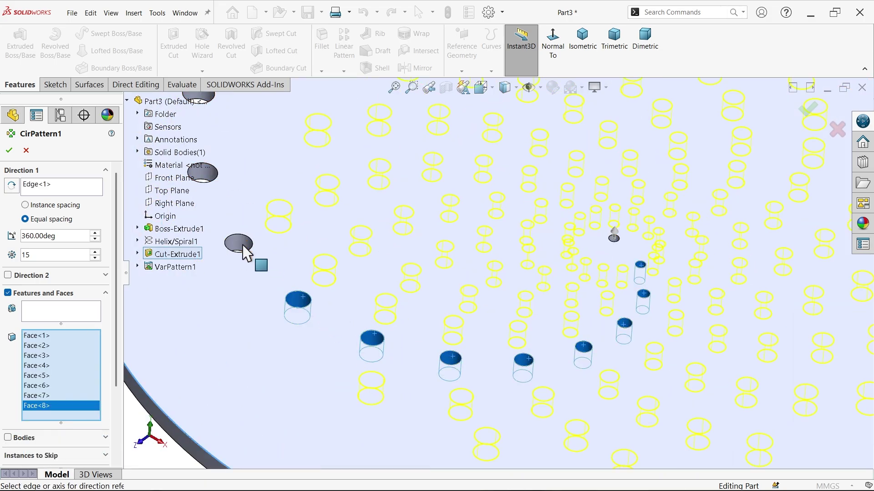
left_click(241, 246)
scroll(289, 238, "down", 4)
left_click(394, 244)
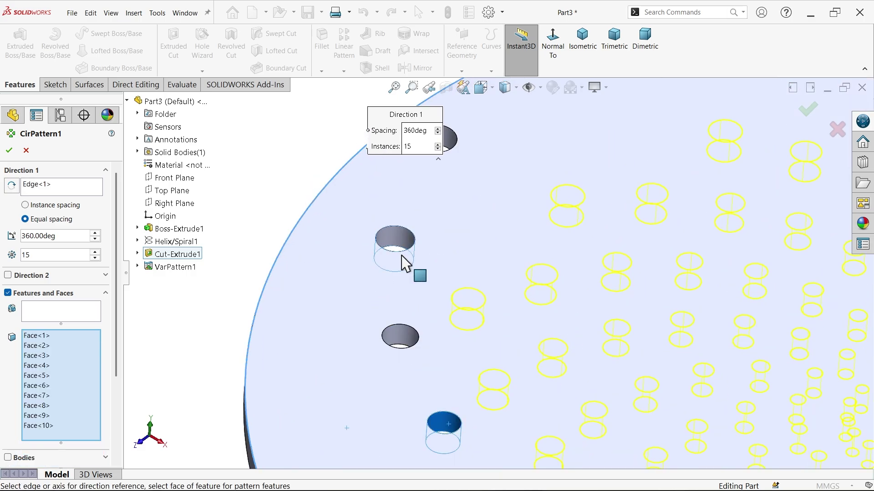
left_click(399, 339)
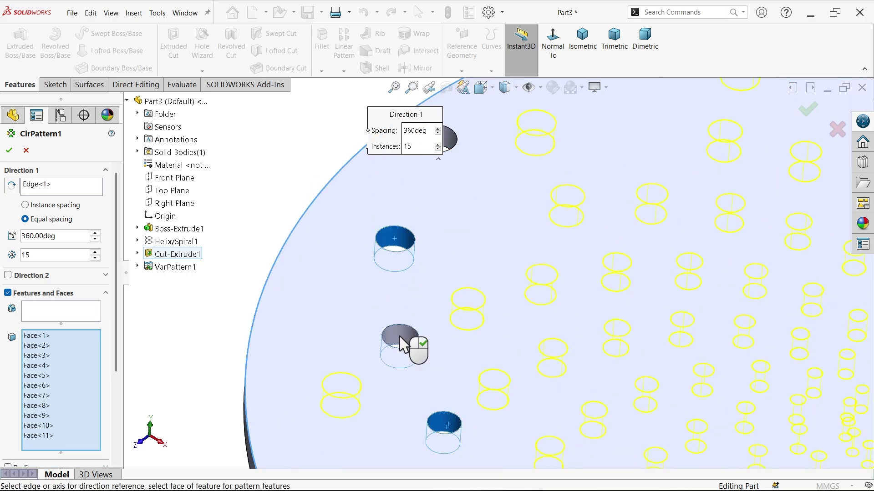
left_click(448, 142)
scroll(455, 294, "up", 5)
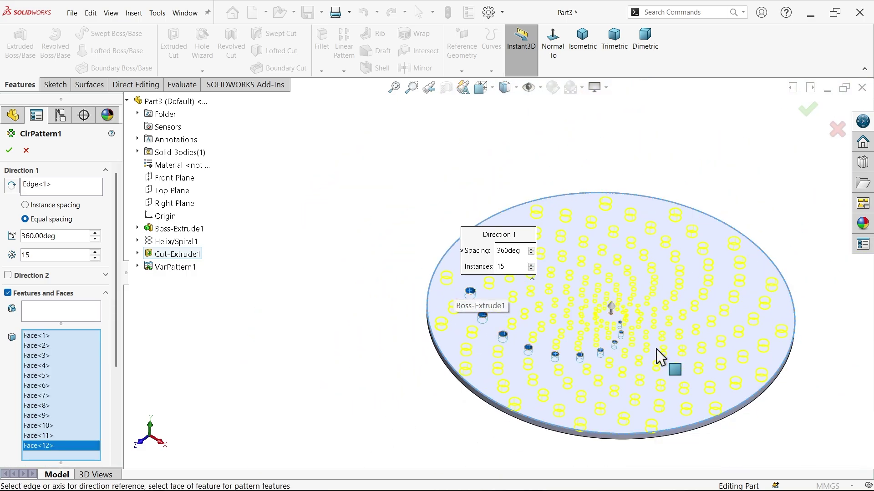
scroll(116, 288, "down", 3)
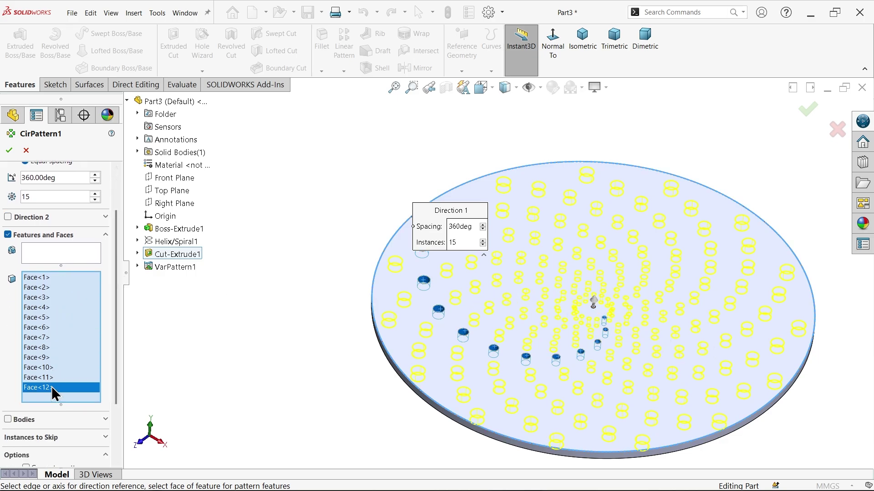
left_click(11, 152)
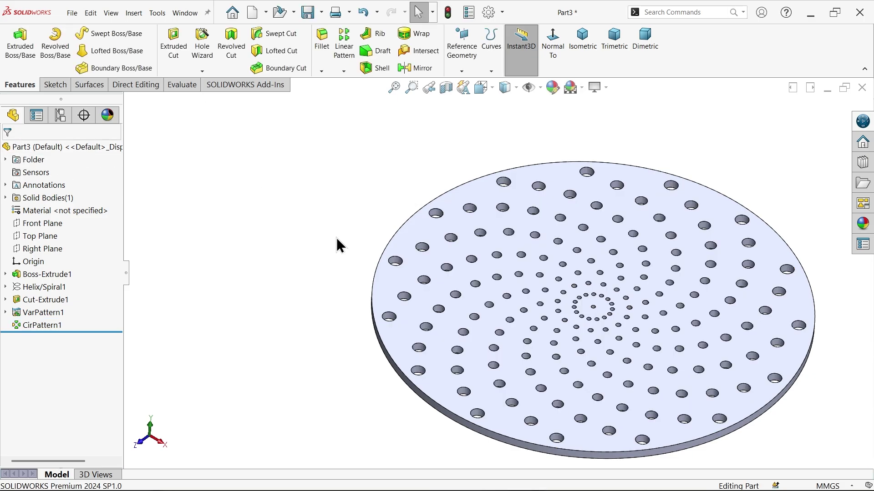
- Tilt the view and start Sketch4 on the plate's top face
scroll(574, 326, "up", 3)
scroll(552, 308, "down", 5)
middle_click_drag(501, 279, 501, 316)
scroll(474, 244, "up", 5)
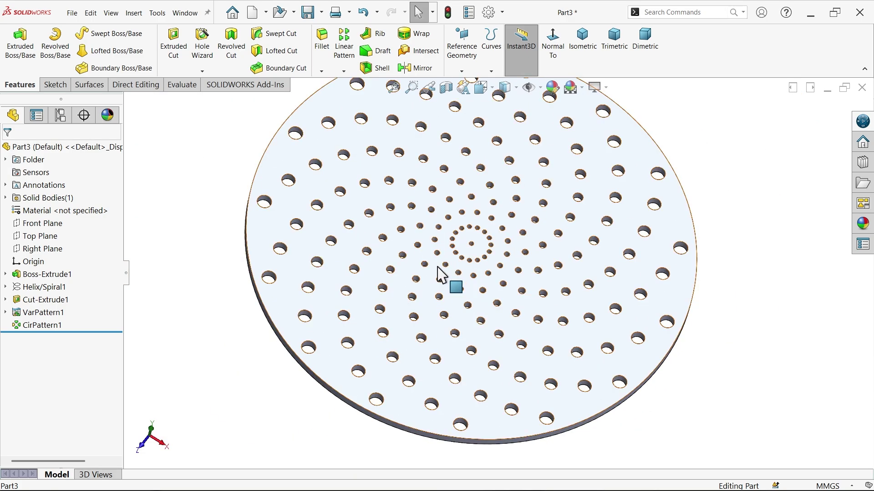
scroll(437, 291, "down", 2)
left_click(429, 322)
left_click(469, 302)
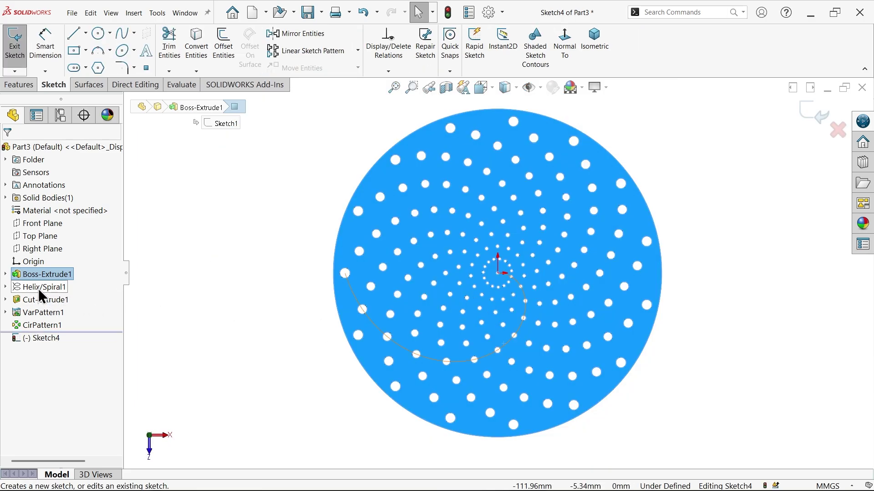
- Convert Helix/Spiral1 into Sketch4 and make it a construction spline
left_click(39, 290)
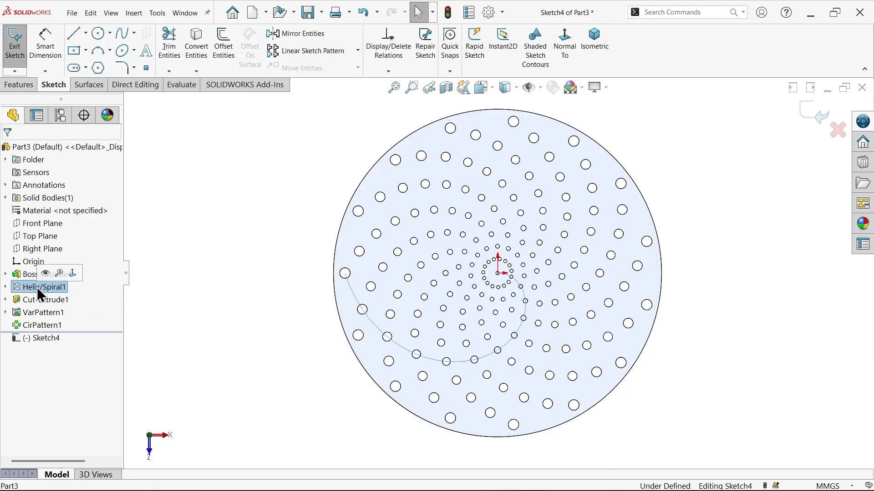
left_click(196, 45)
scroll(540, 341, "down", 3)
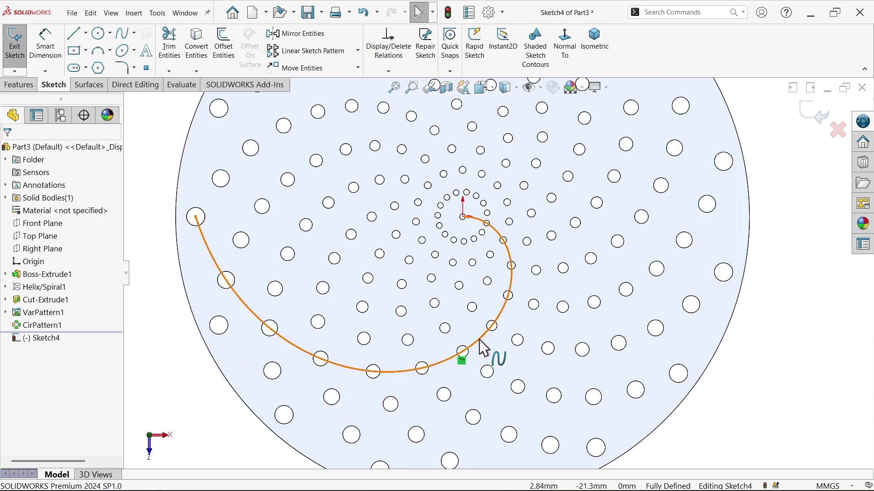
left_click(483, 348)
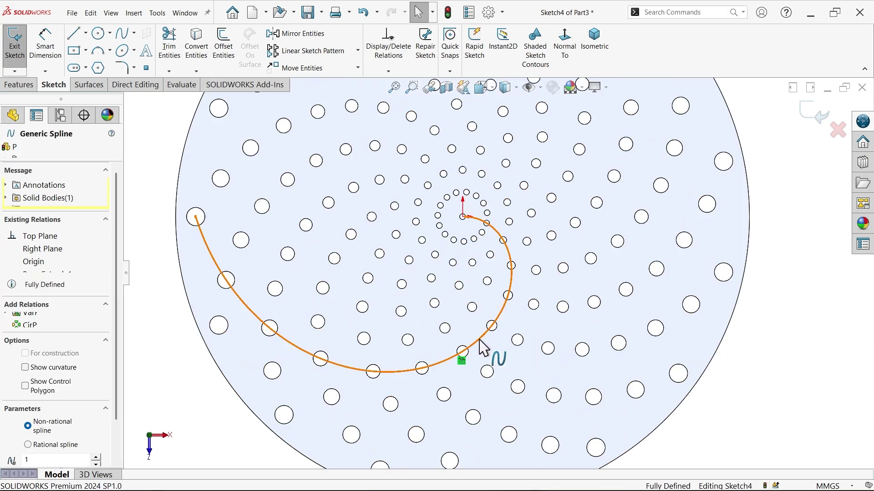
left_click(523, 321)
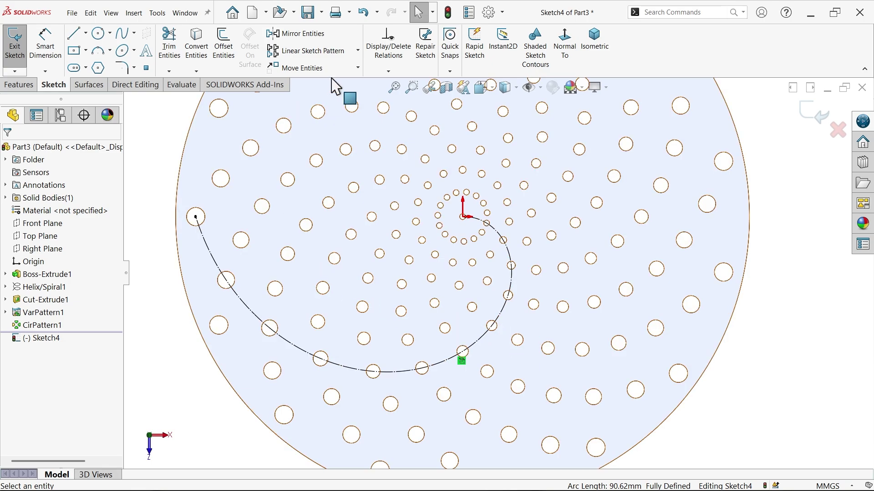
left_click(358, 52)
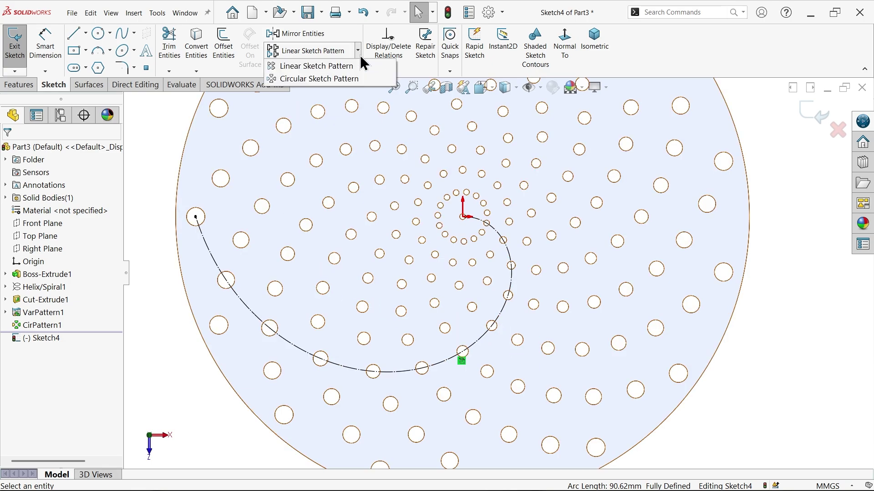
- Circular-pattern the spiral spline 15 times around the sketch origin
left_click(346, 81)
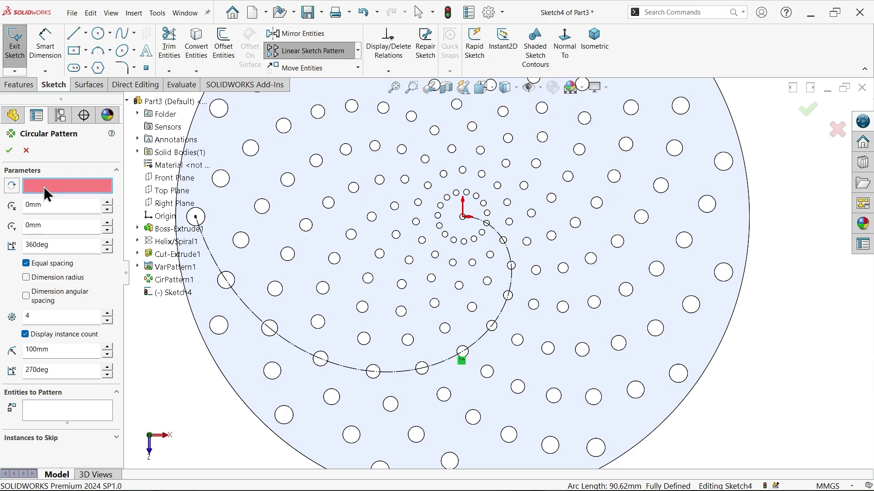
left_click(463, 218)
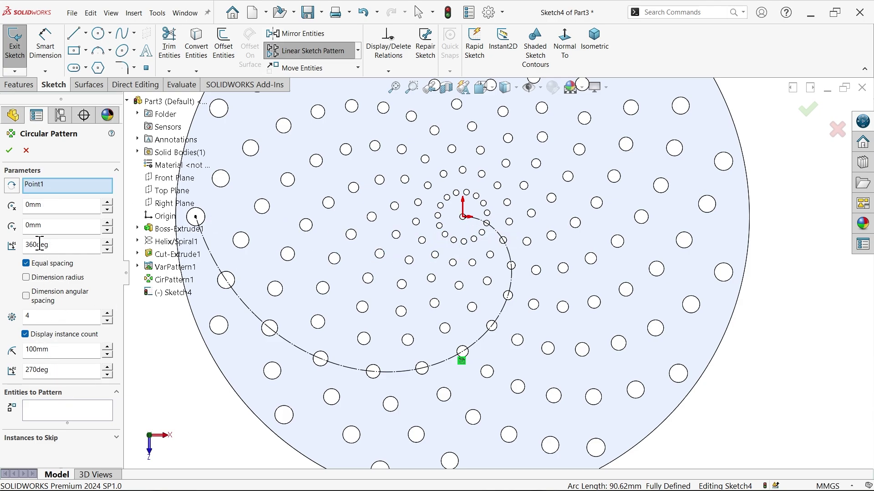
double_click(22, 314)
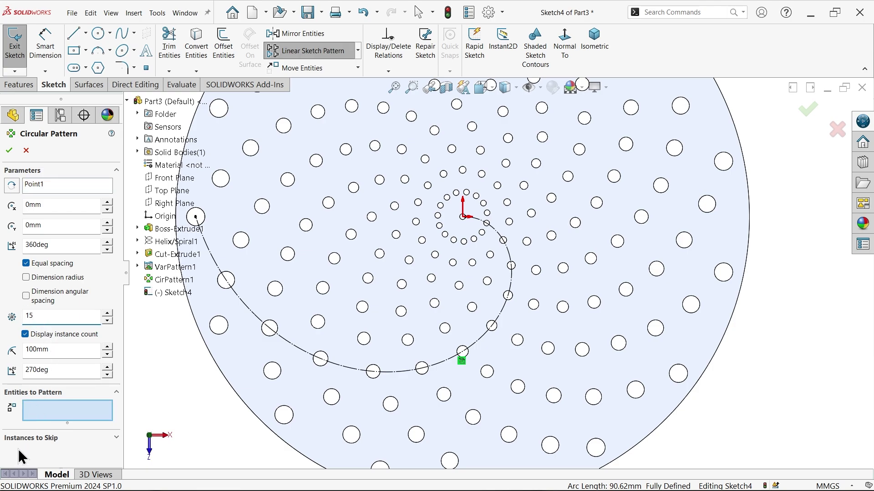
left_click(49, 412)
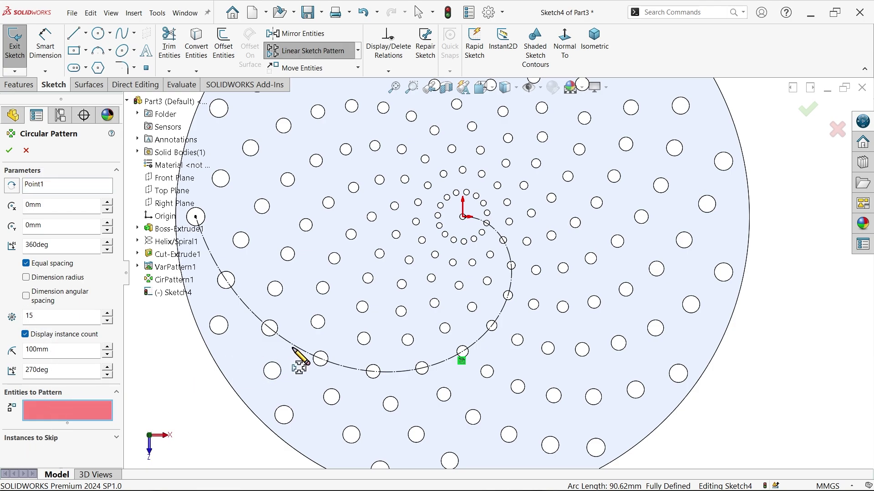
left_click(311, 358)
scroll(355, 332, "up", 3)
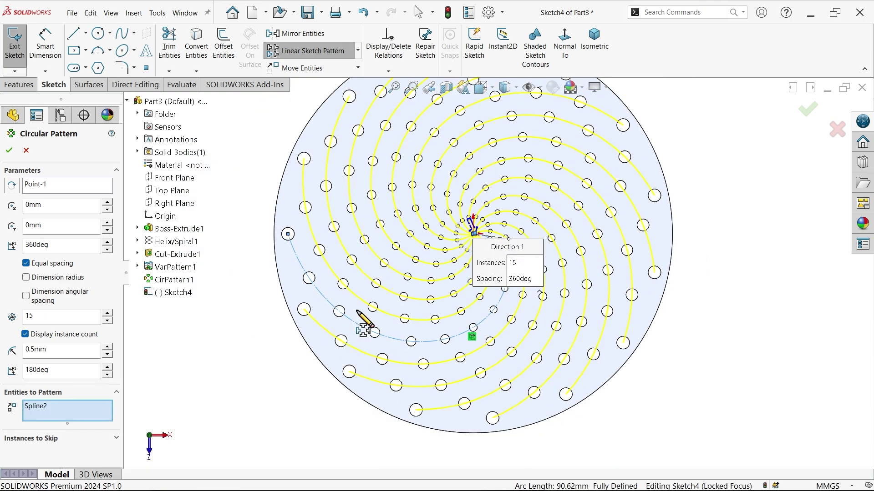
left_click(9, 151)
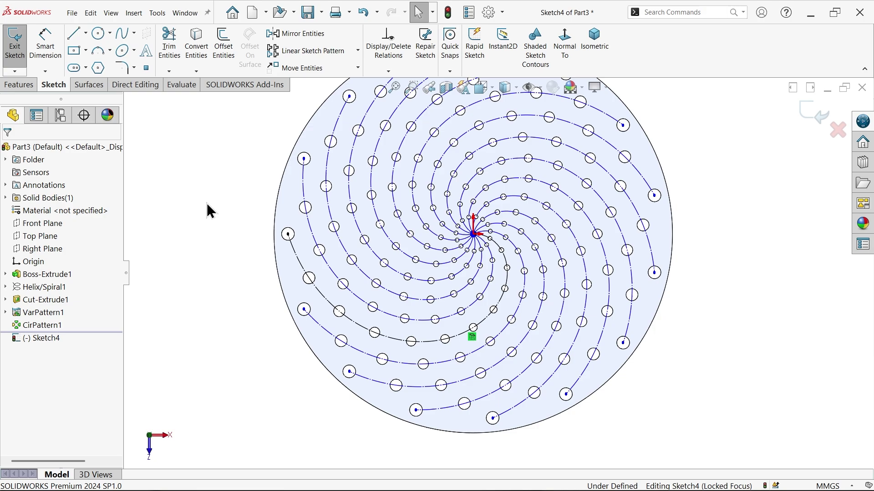
- Exit the sketch and change Sketch4's colour to magenta
left_click(812, 113)
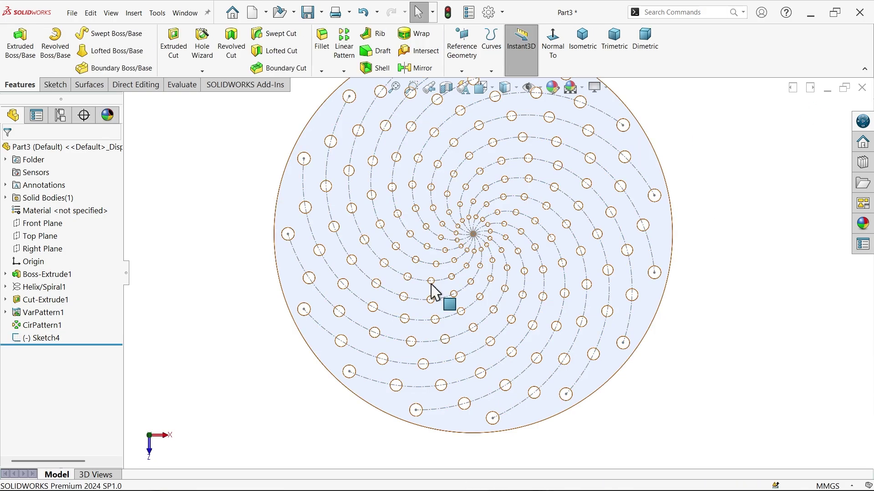
left_click(55, 338)
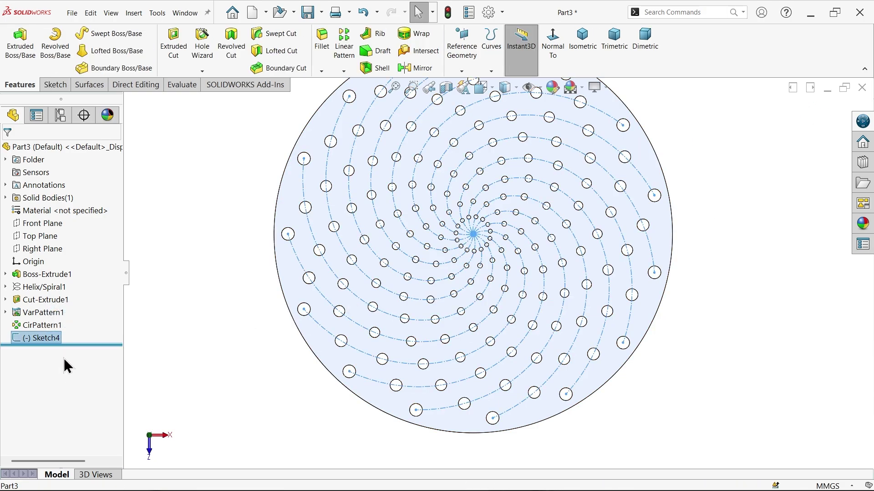
right_click(47, 338)
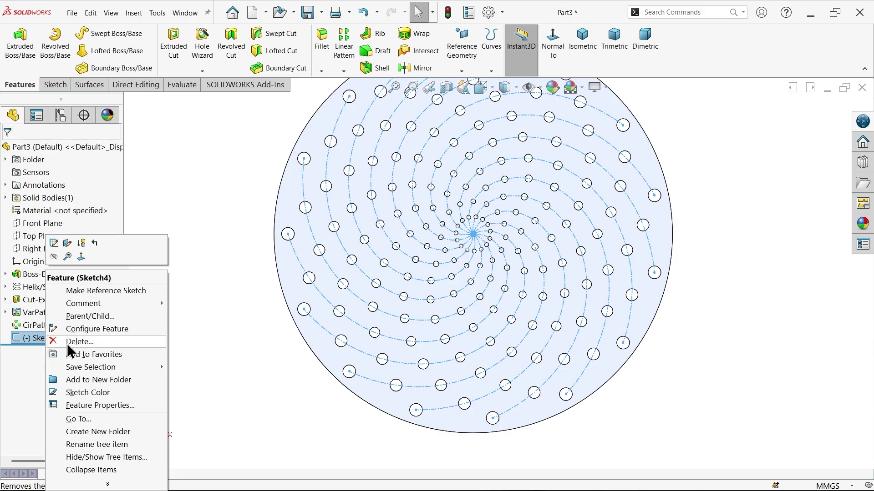
left_click(93, 392)
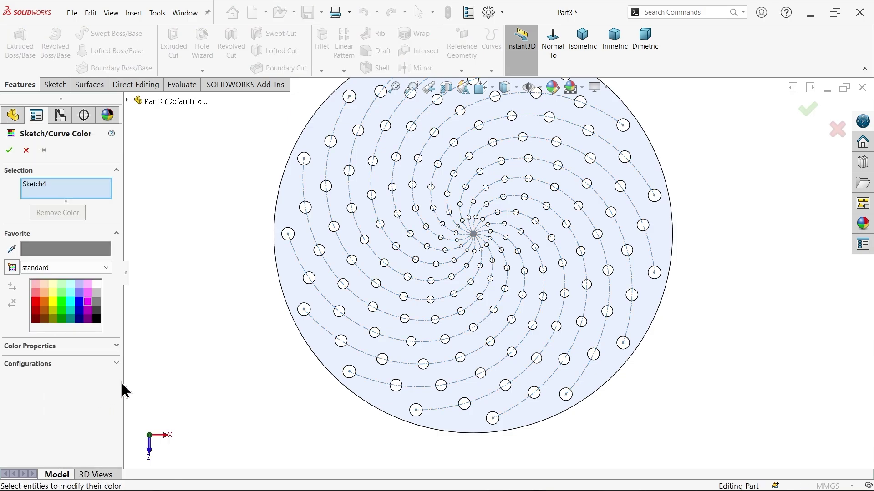
left_click(88, 304)
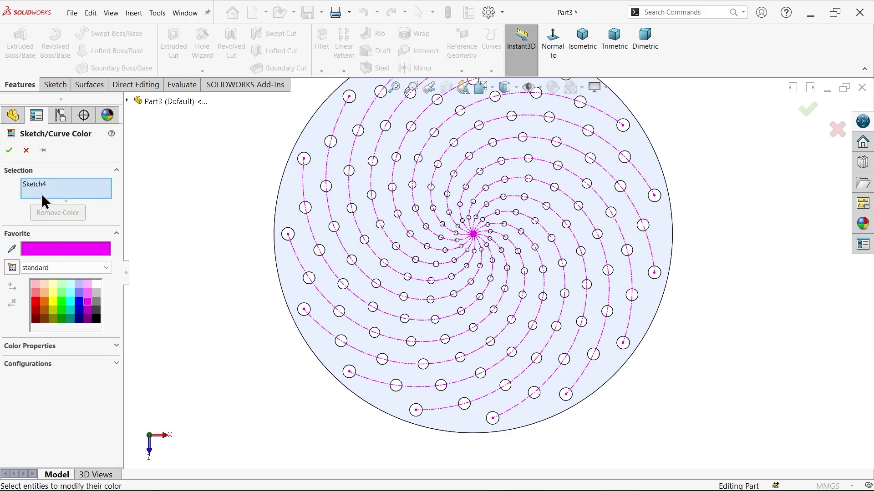
left_click(14, 157)
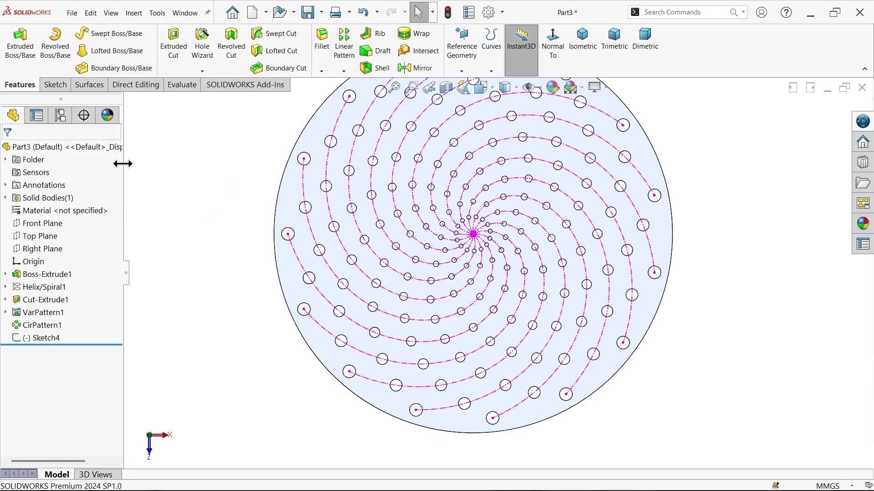
- Give Part3 a bright green appearance, settling on a slightly darker green swatch
left_click(86, 149)
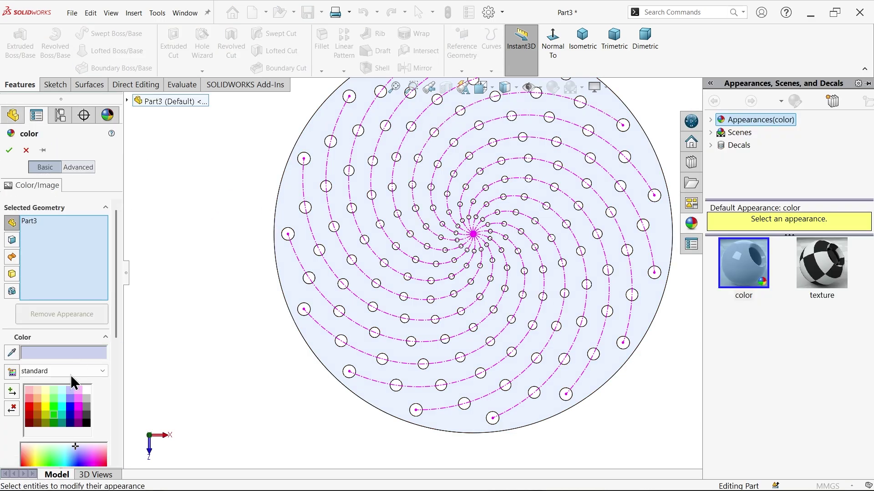
left_click(52, 411)
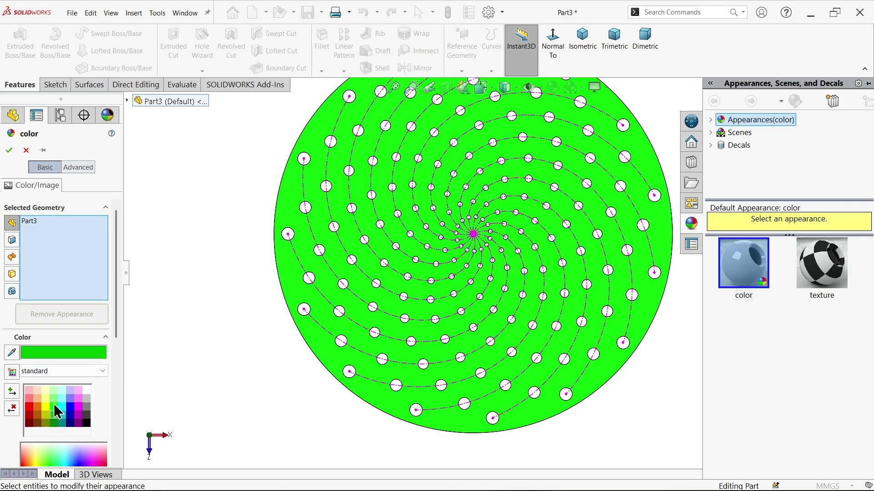
left_click(54, 404)
scroll(497, 272, "up", 3)
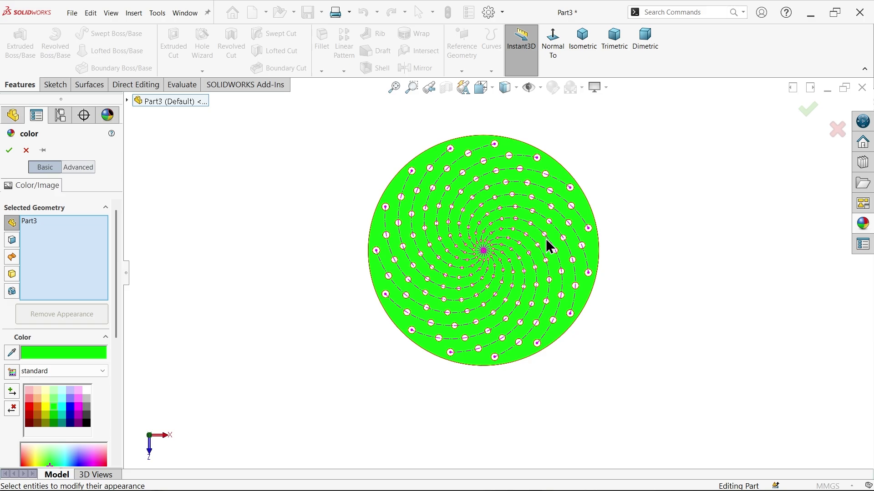
scroll(550, 246, "down", 4)
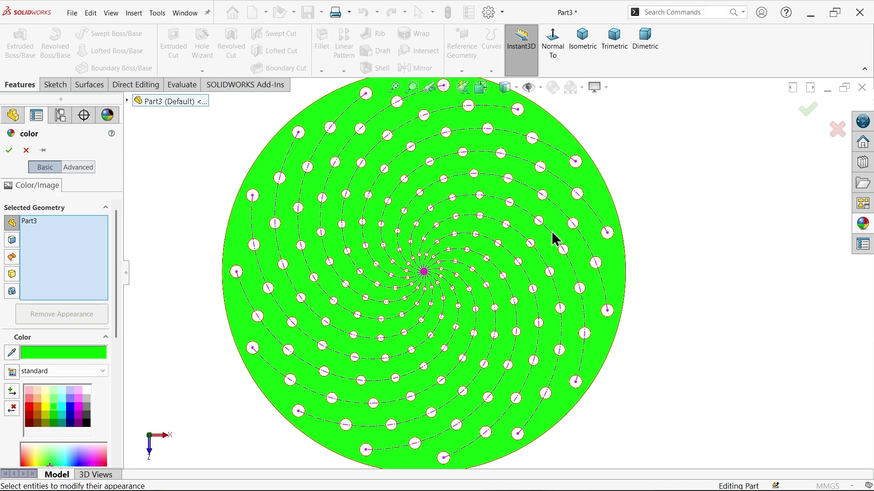
left_click(53, 417)
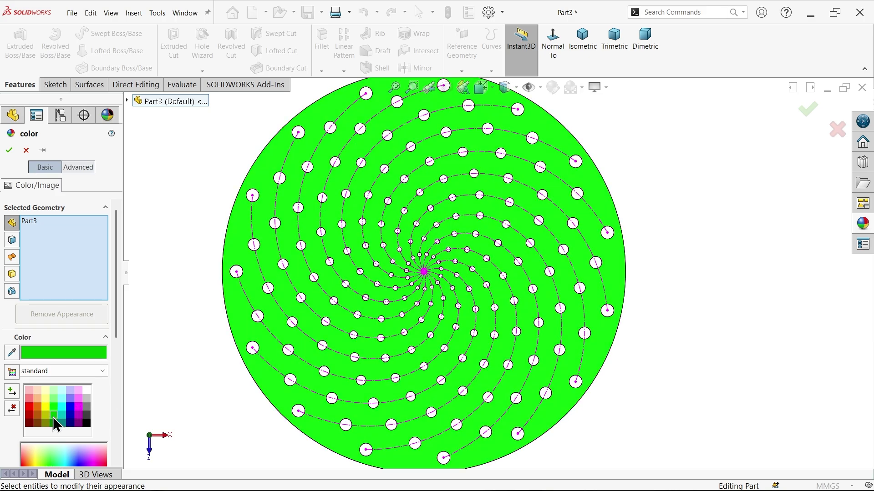
left_click(9, 150)
scroll(474, 289, "down", 4)
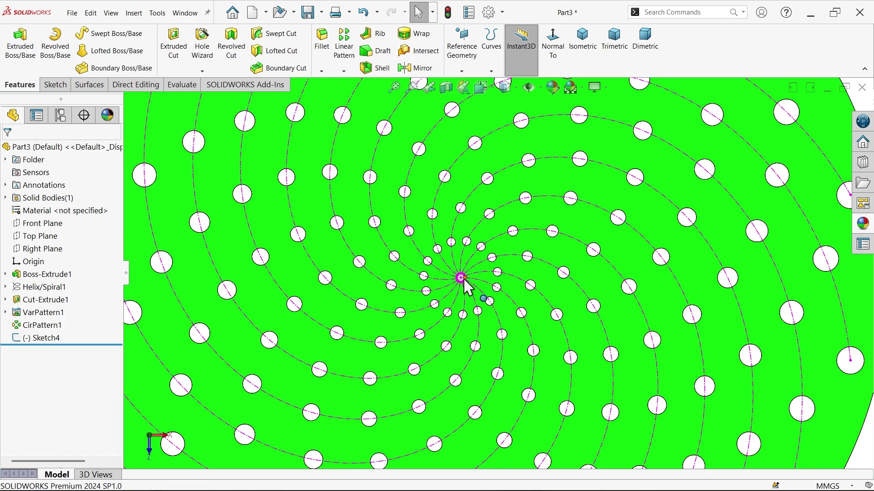
- Fit the plate to the window and view it isometrically to inspect the finished part
scroll(445, 305, "down", 2)
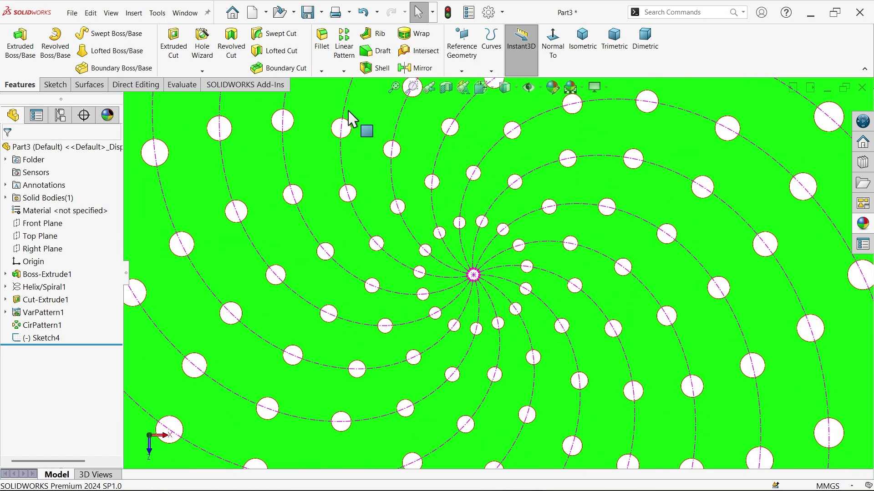
key("f")
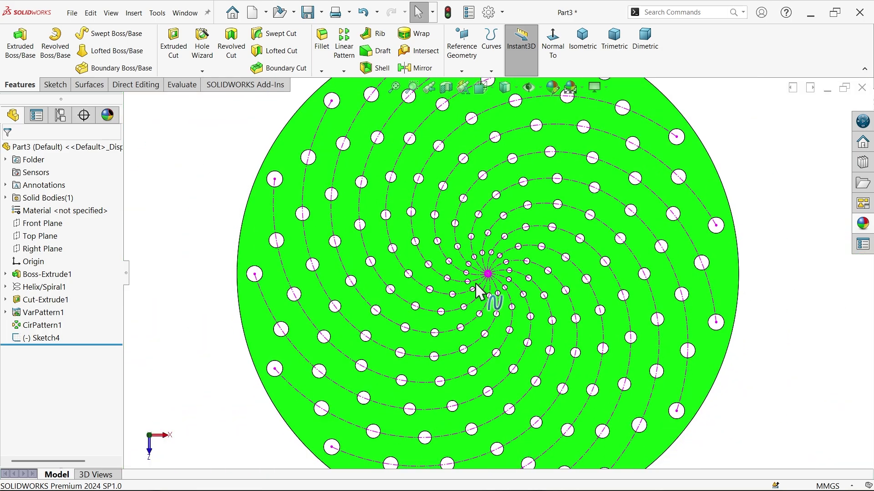
scroll(535, 292, "down", 3)
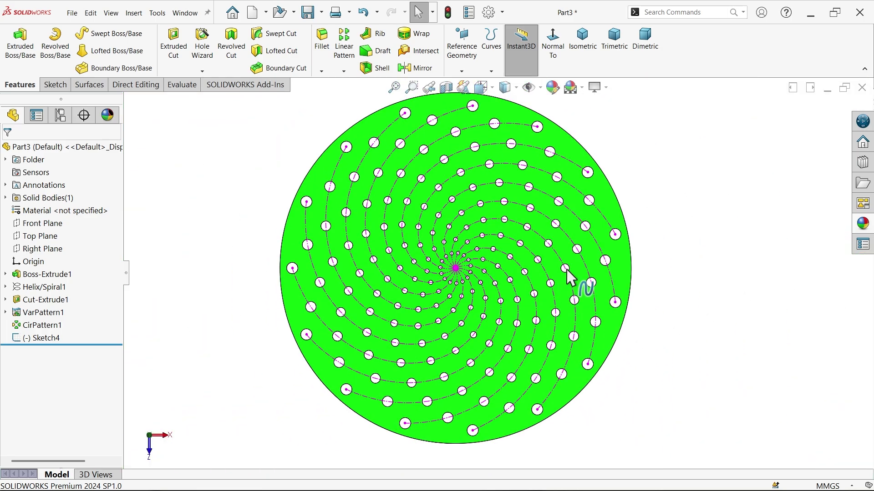
left_click(582, 40)
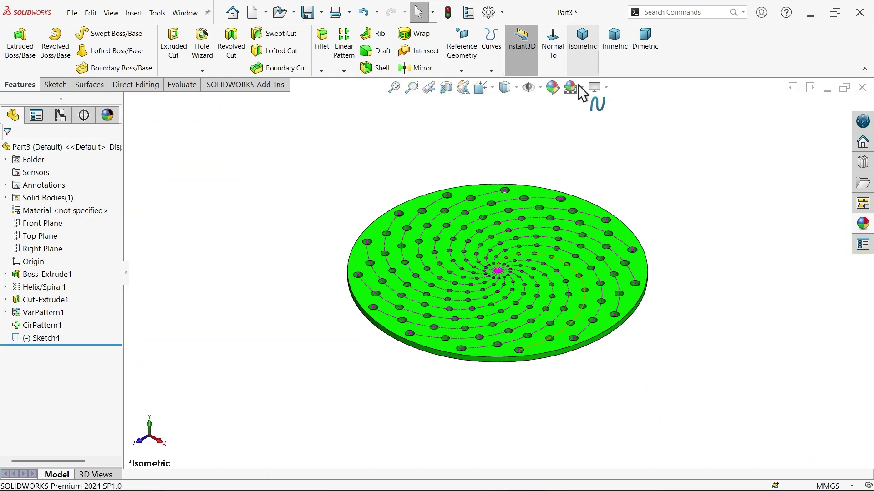
scroll(406, 279, "down", 4)
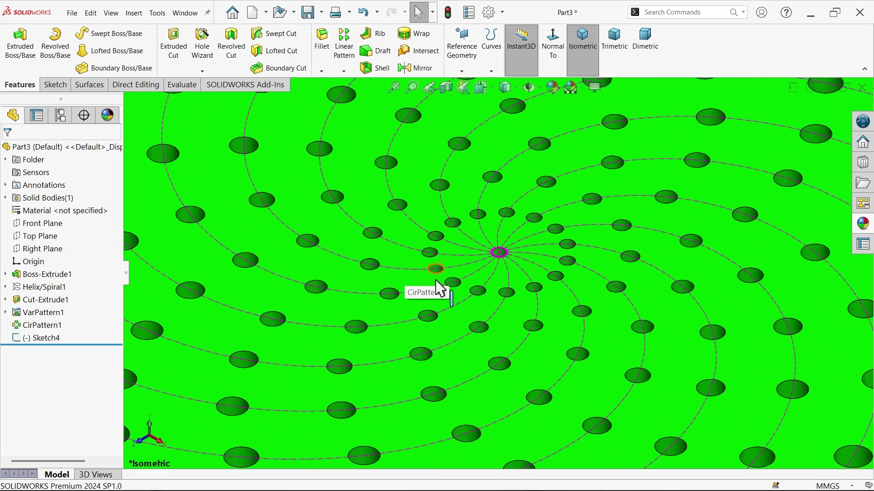
scroll(507, 268, "up", 3)
scroll(551, 263, "up", 2)
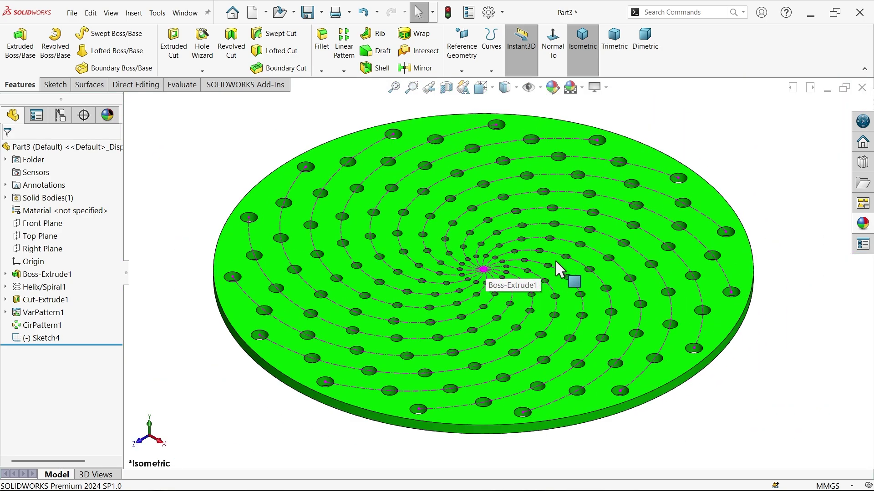